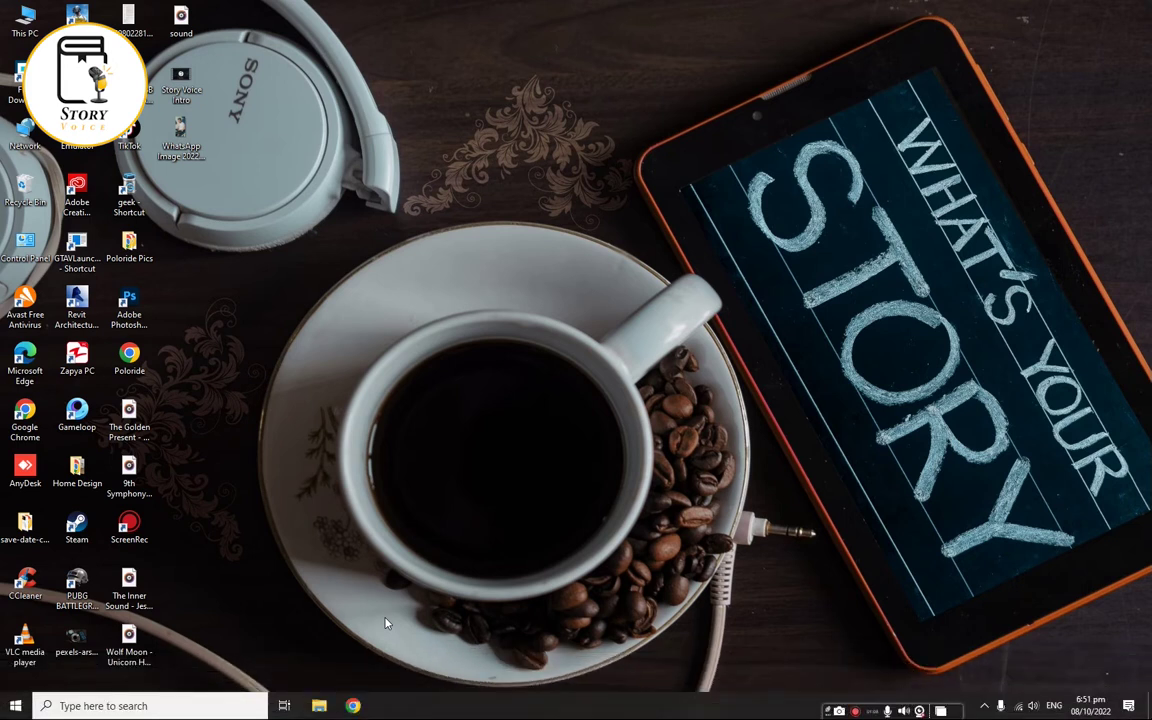
- Open Google Chrome and search Google for "free download manager"
click(353, 705)
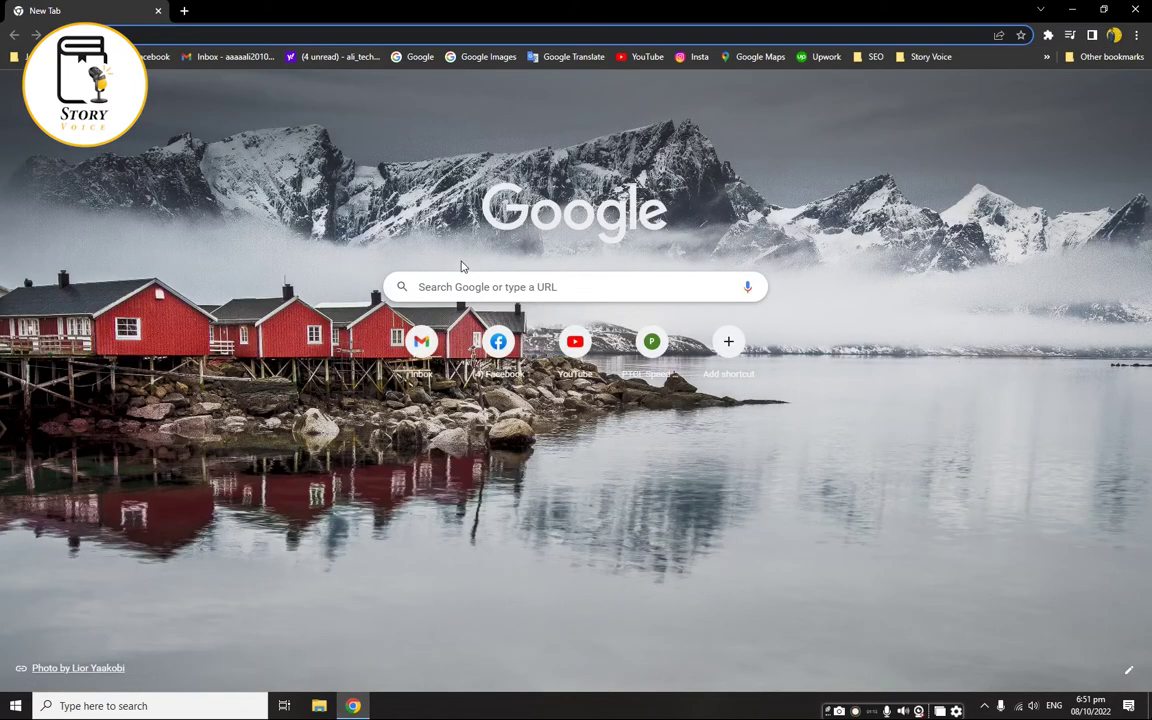
click(519, 287)
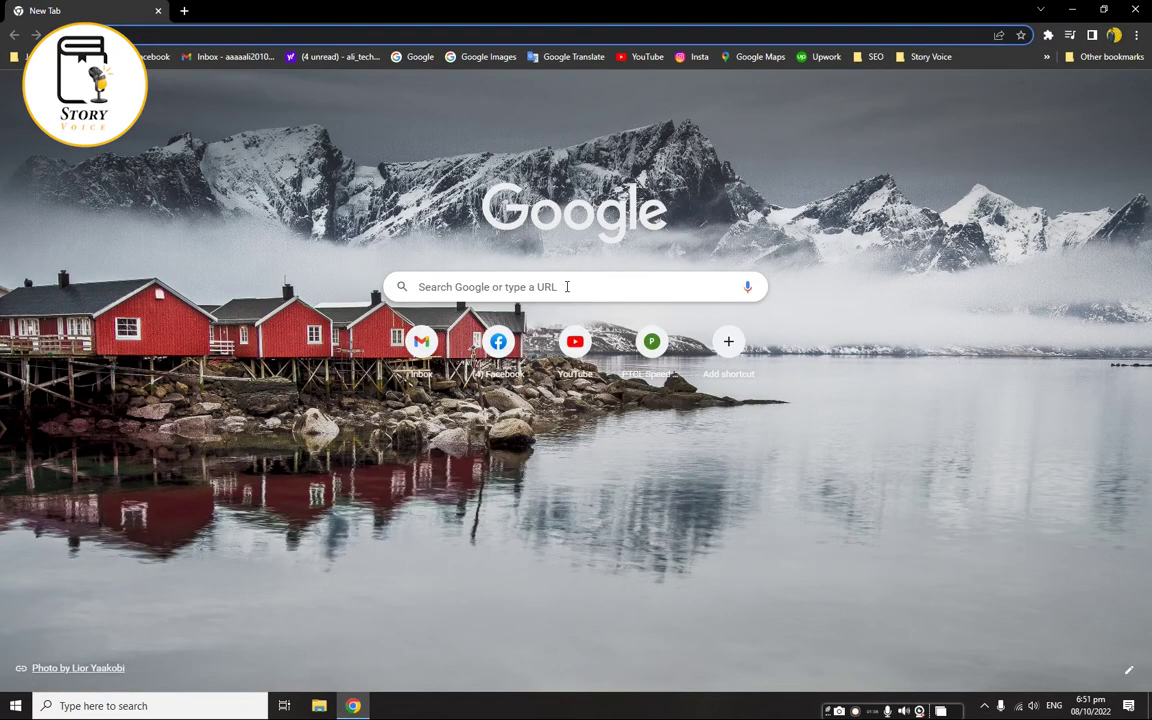
click(566, 287)
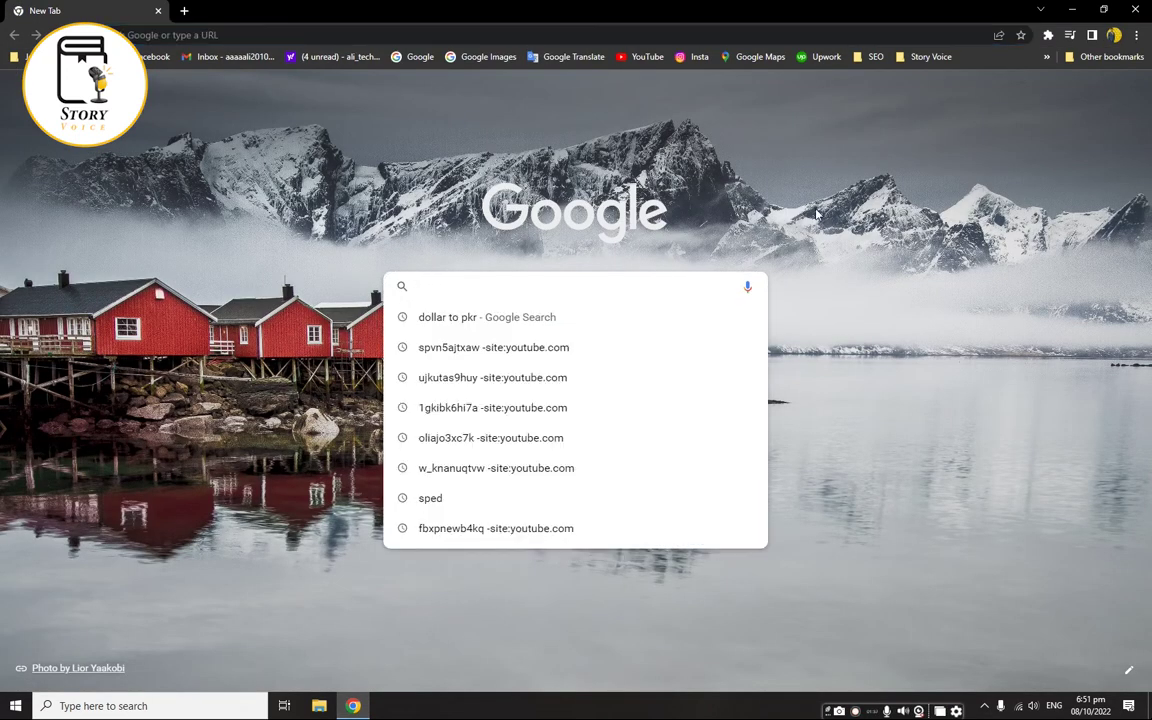
text(free dow)
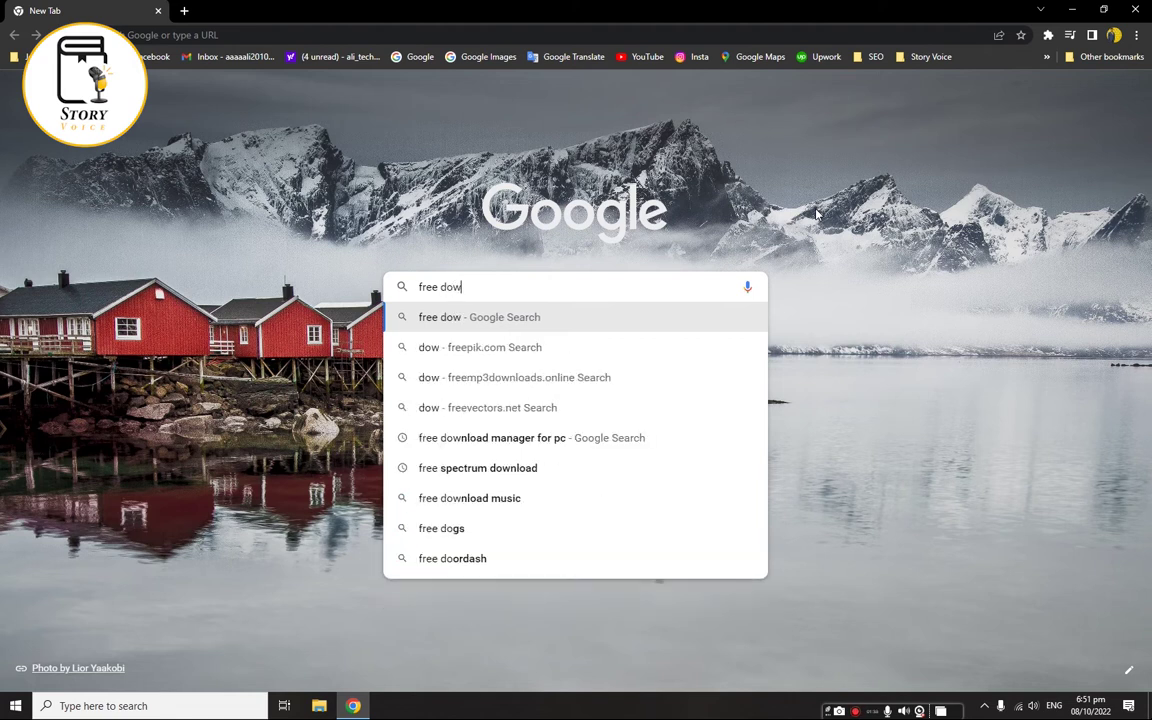
text(nload manage)
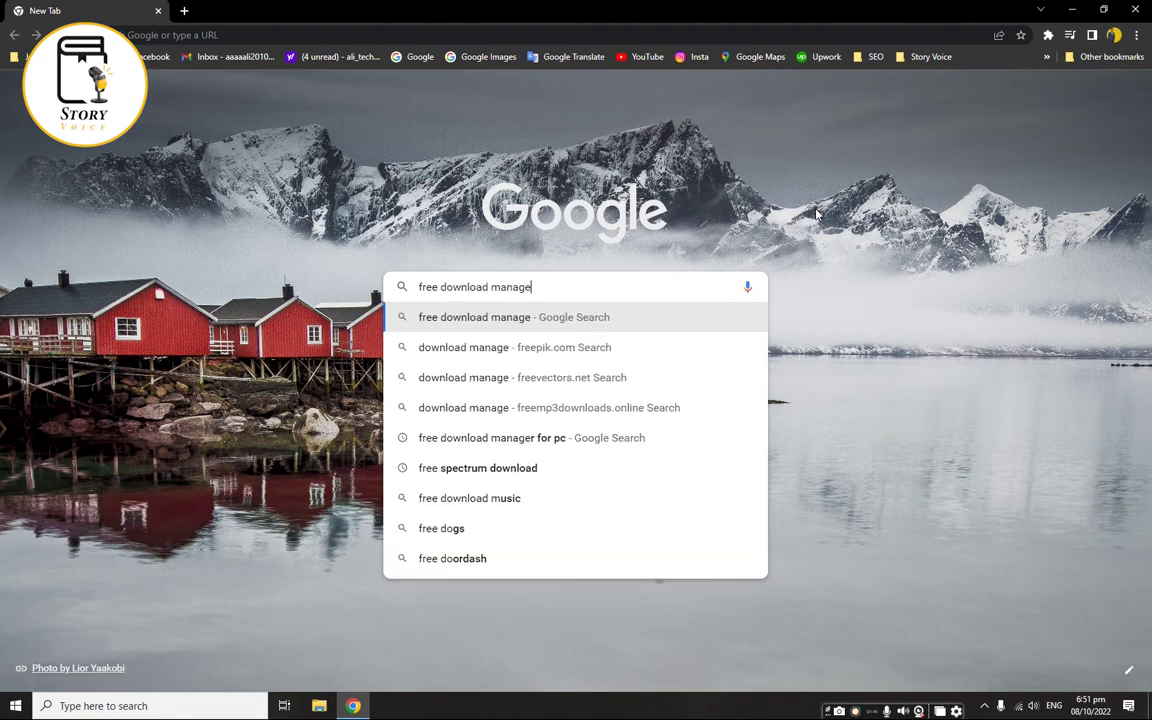
text(r)
key(Return)
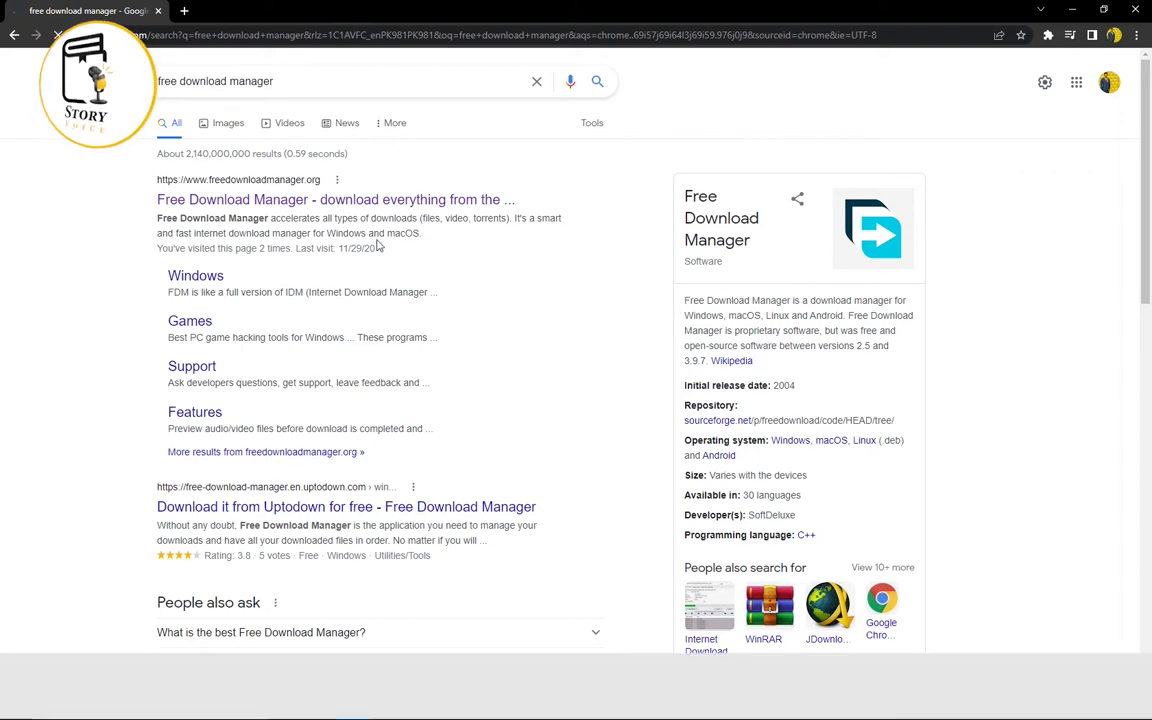
- Open the official freedownloadmanager.org site from the search results and look through its home page
click(289, 192)
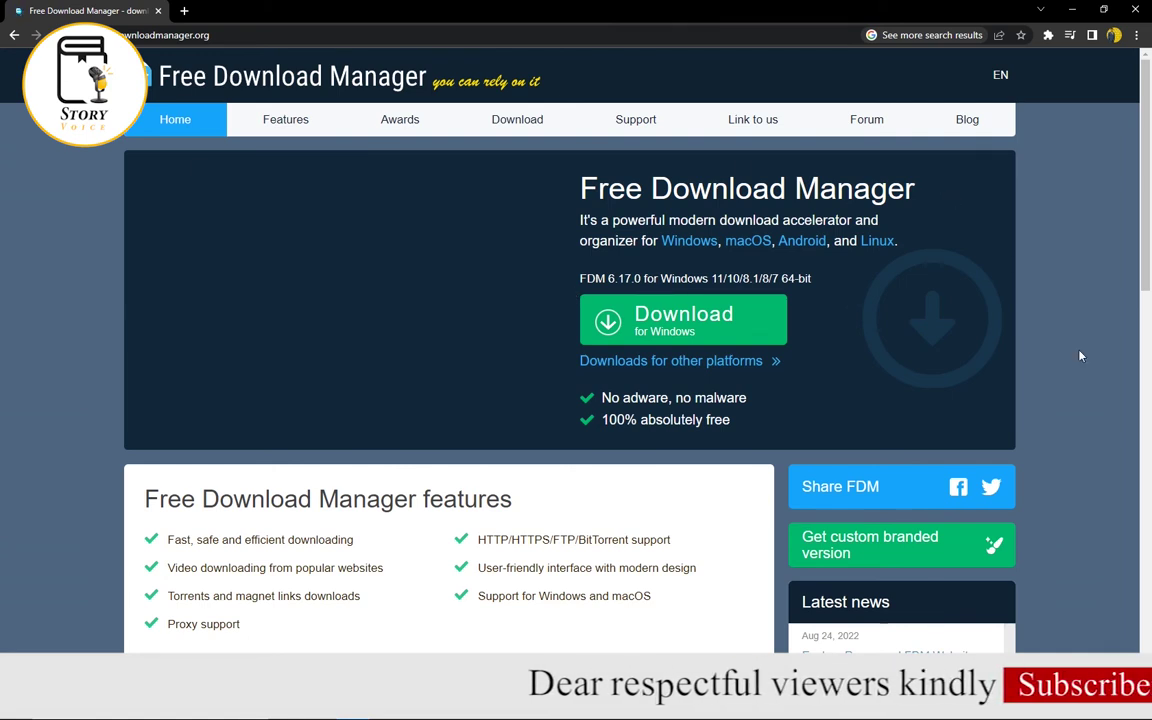
scroll(1080, 356, down, 3)
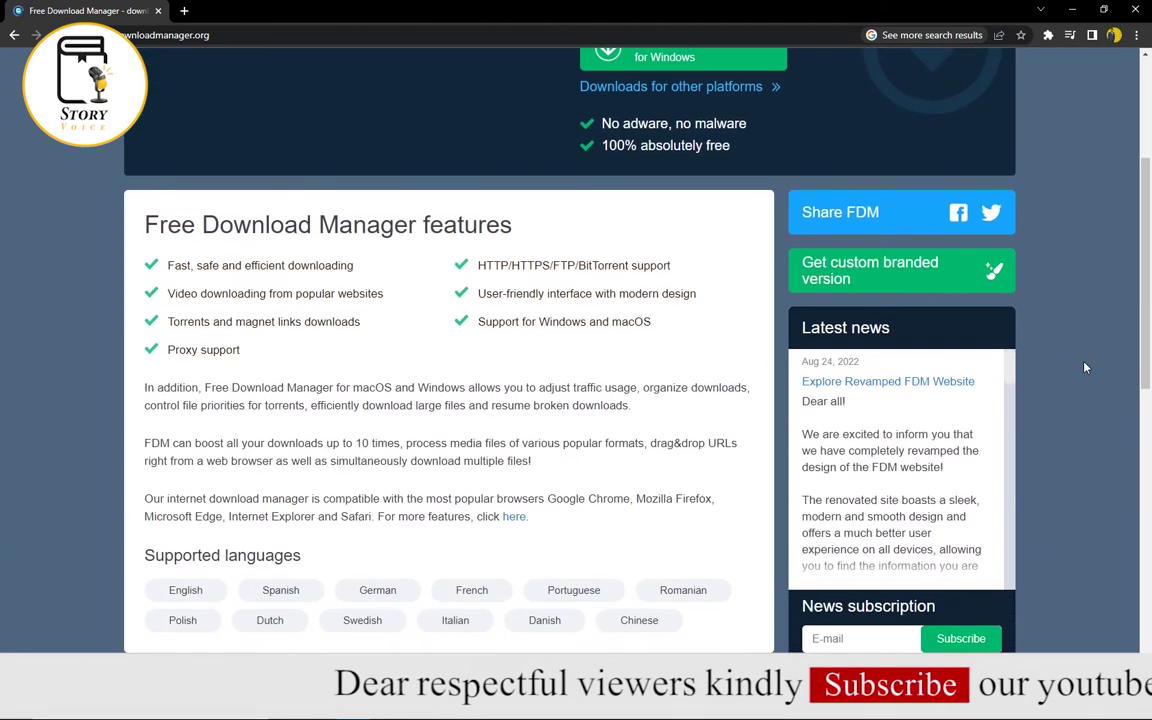
scroll(697, 344, down, 6)
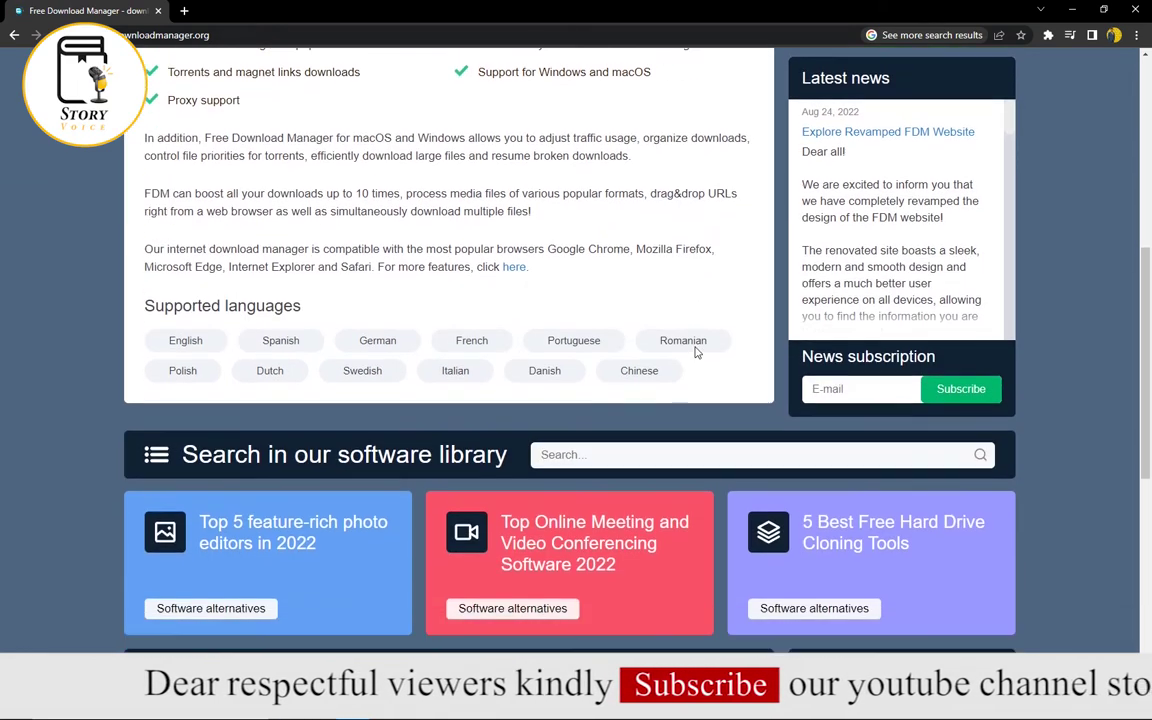
scroll(1052, 327, down, 2)
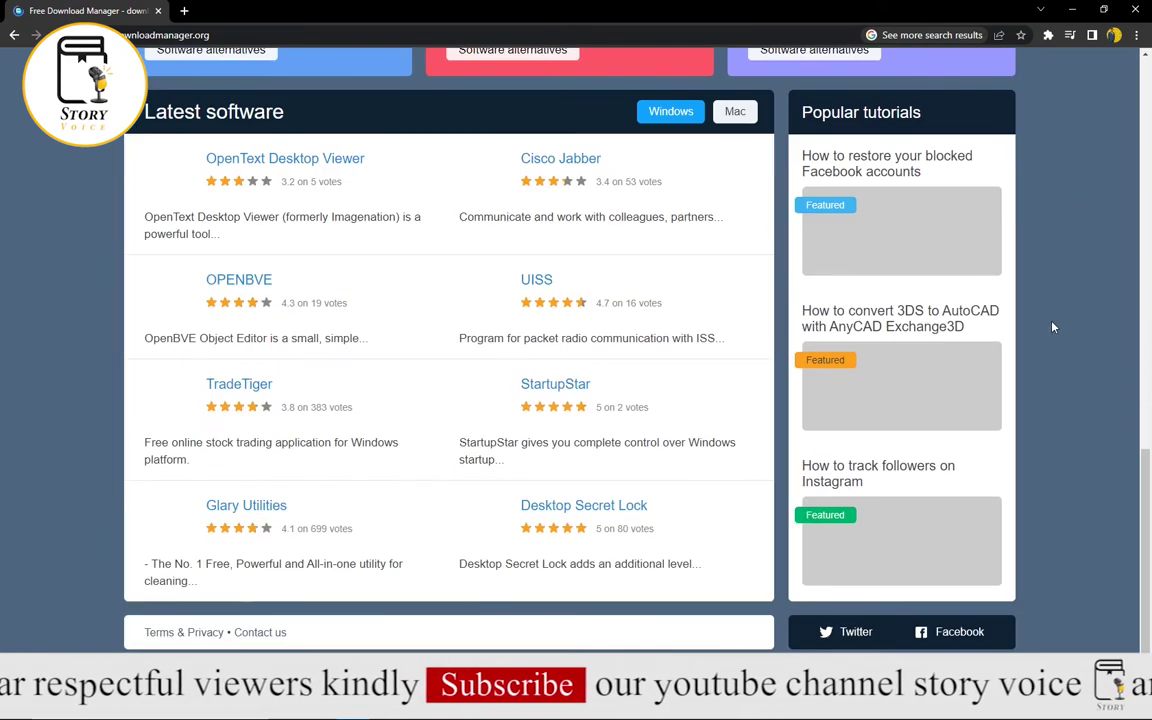
drag(1149, 483, 1149, 110)
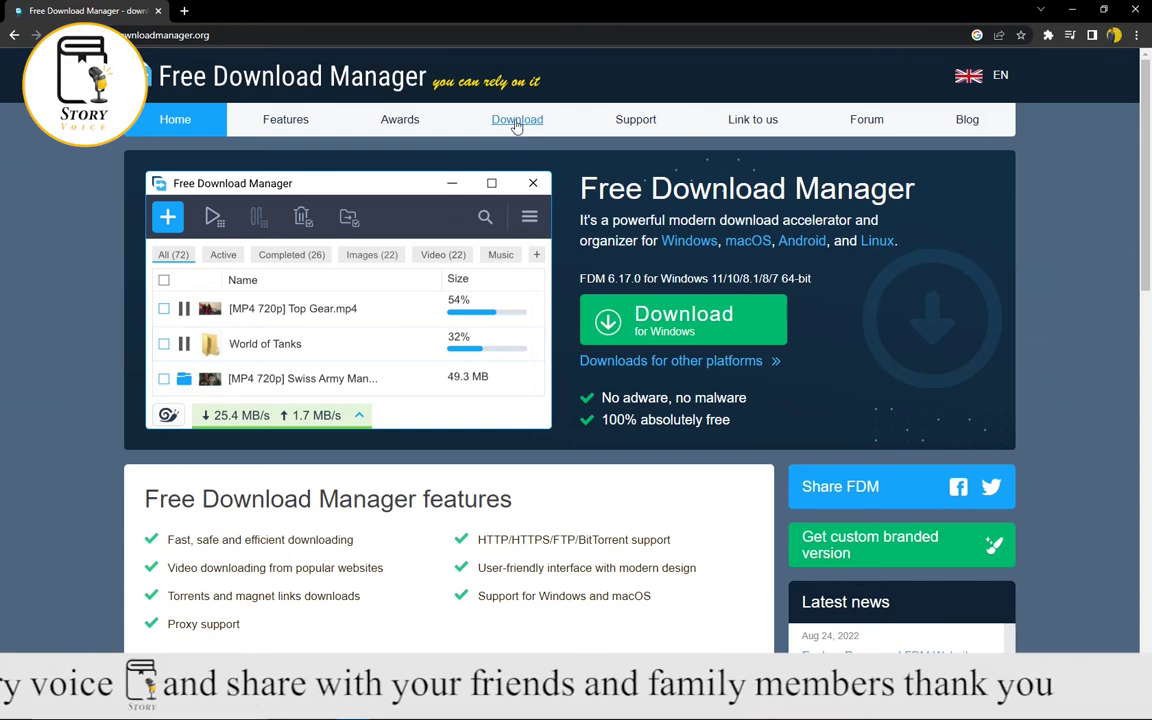
- Open the site's Download page, switch to the macOS version and review the releases offered there
click(524, 125)
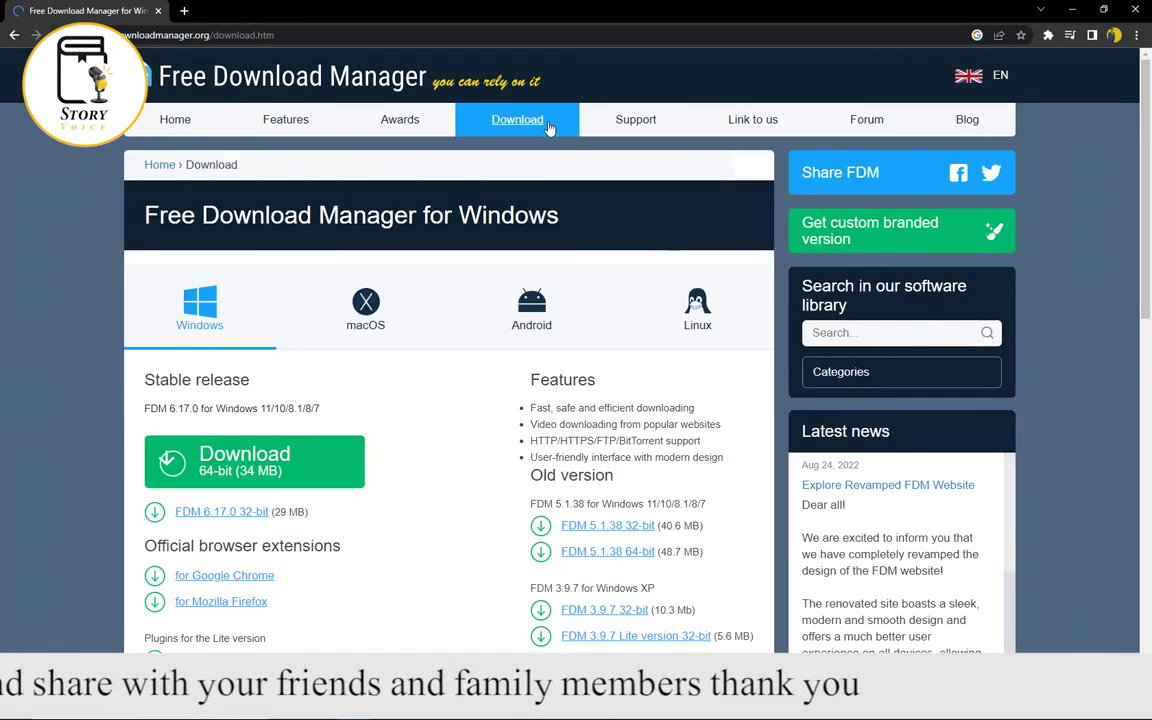
scroll(432, 425, down, 1)
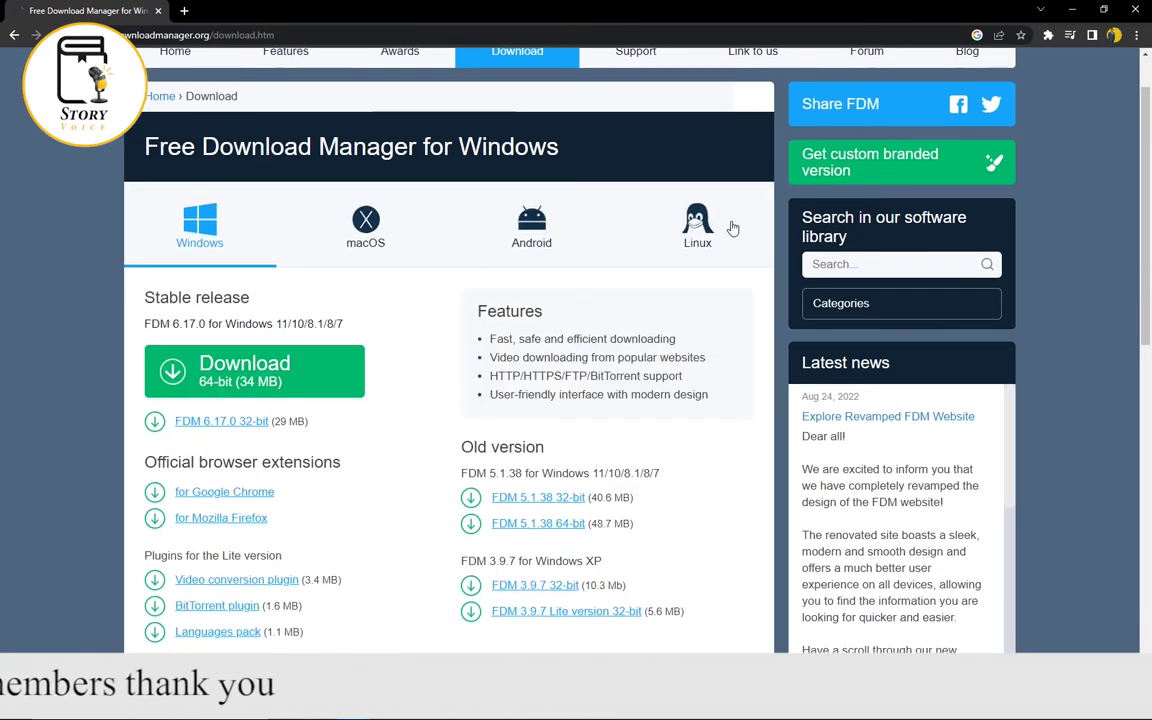
click(365, 225)
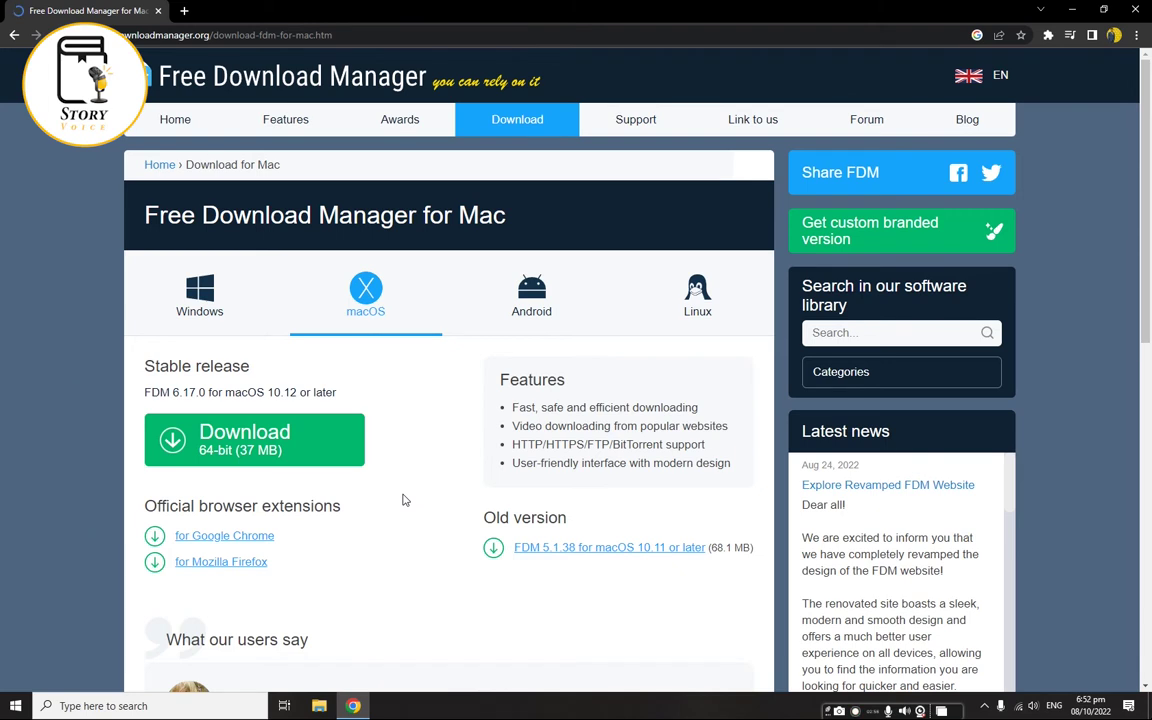
scroll(403, 500, down, 2)
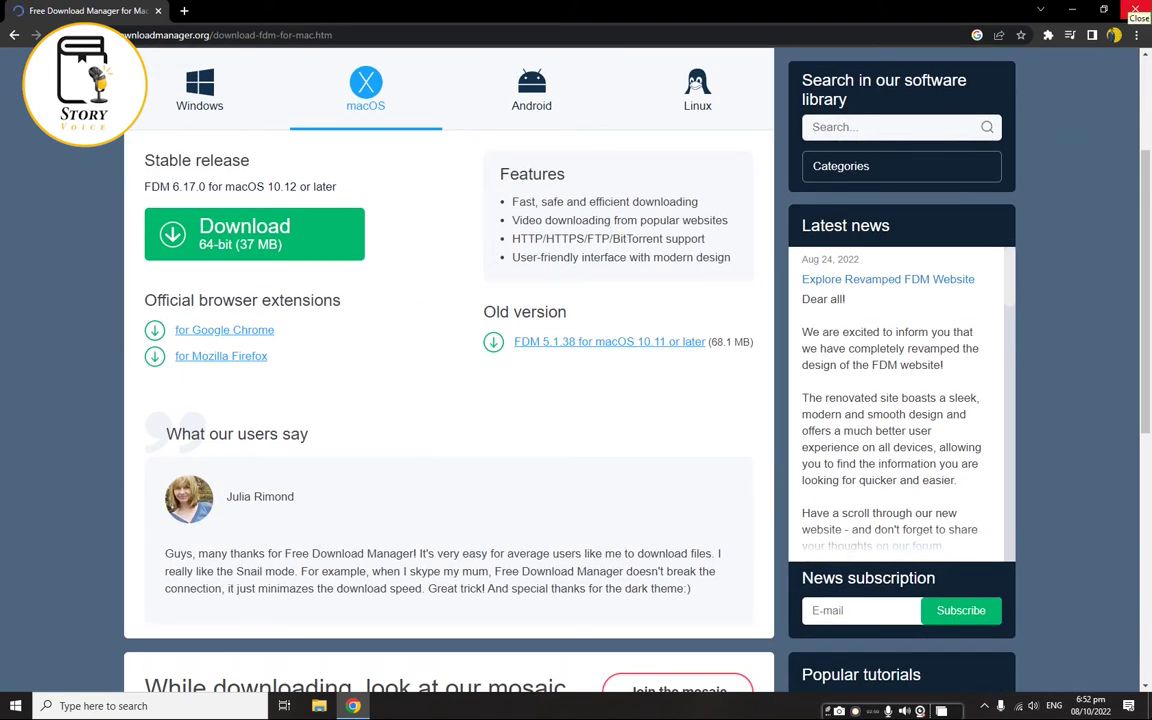
scroll(315, 400, up, 2)
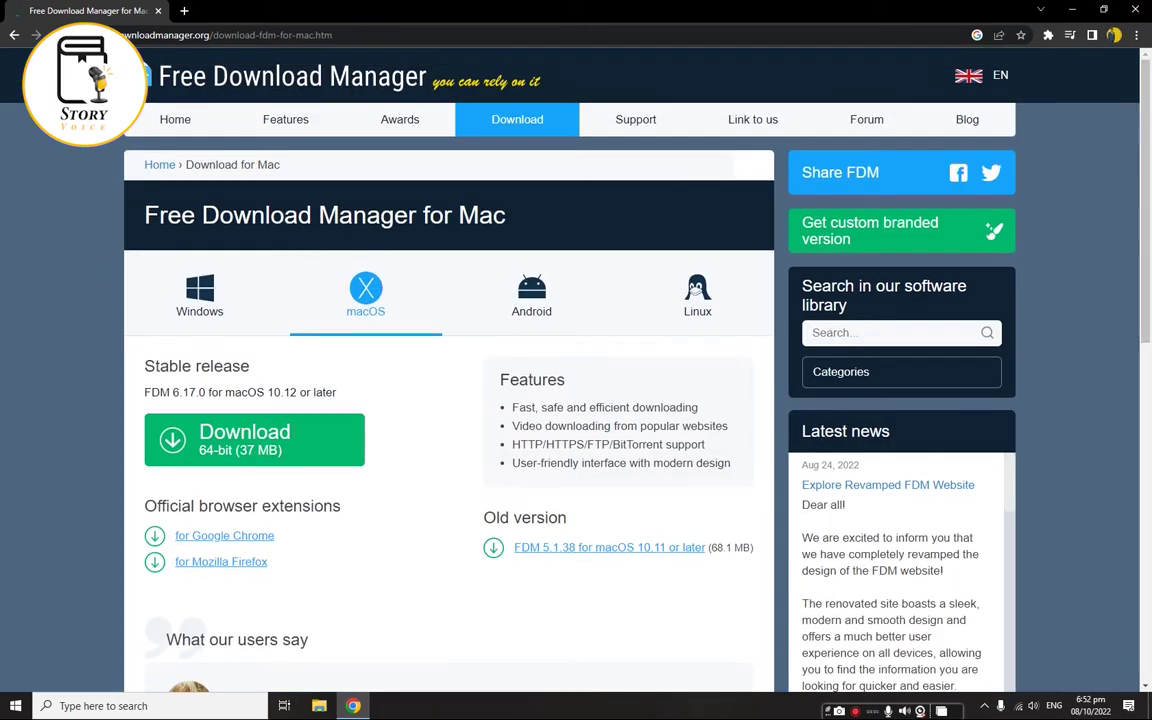
- Switch to the Free Download Manager desktop application and examine the list of all downloads with their status, size and date
click(1072, 9)
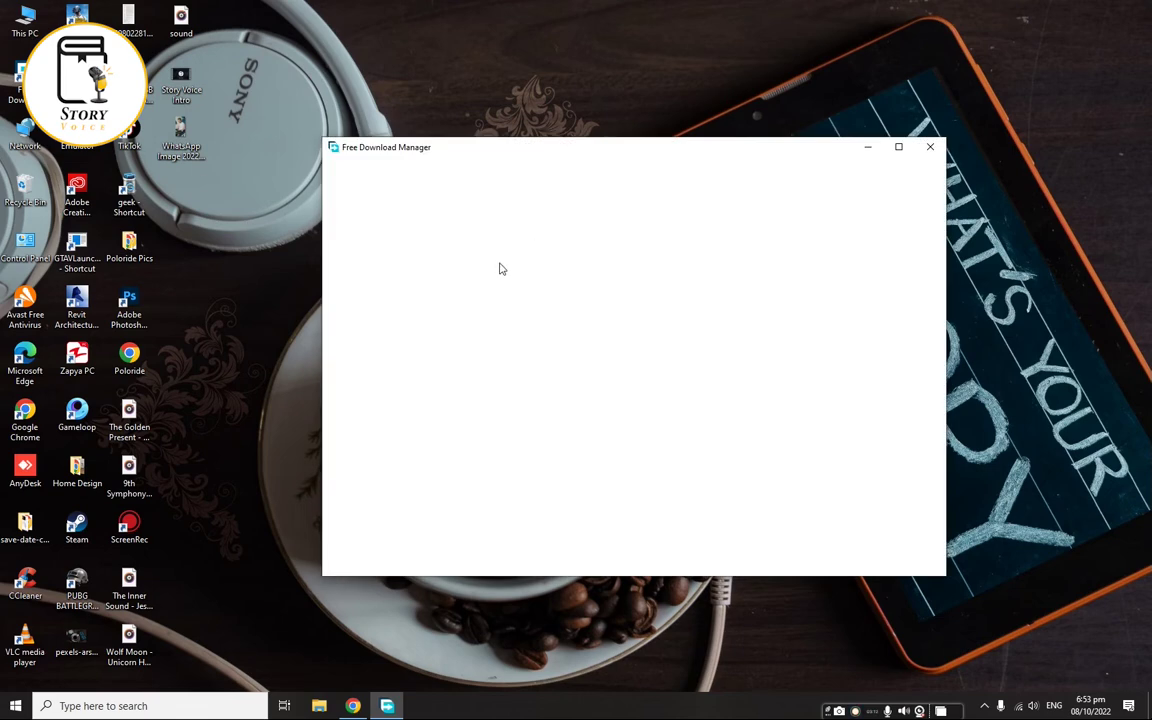
scroll(564, 408, down, 10)
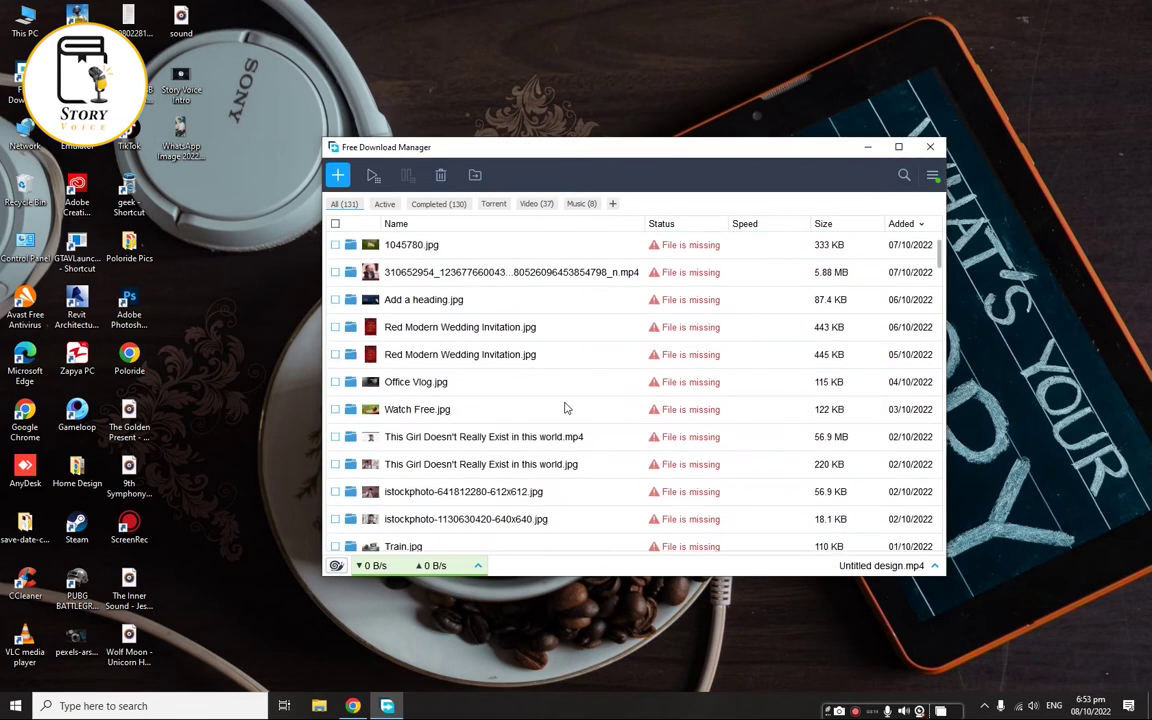
scroll(564, 408, up, 15)
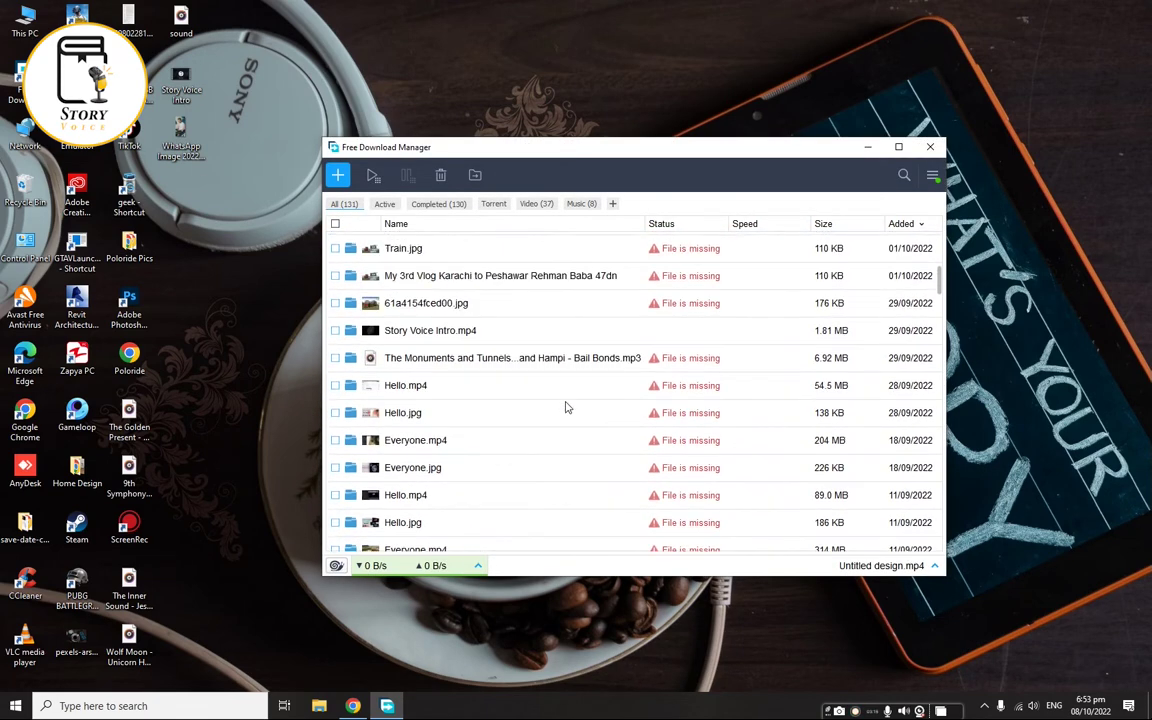
scroll(583, 465, down, 2)
scroll(639, 440, down, 2)
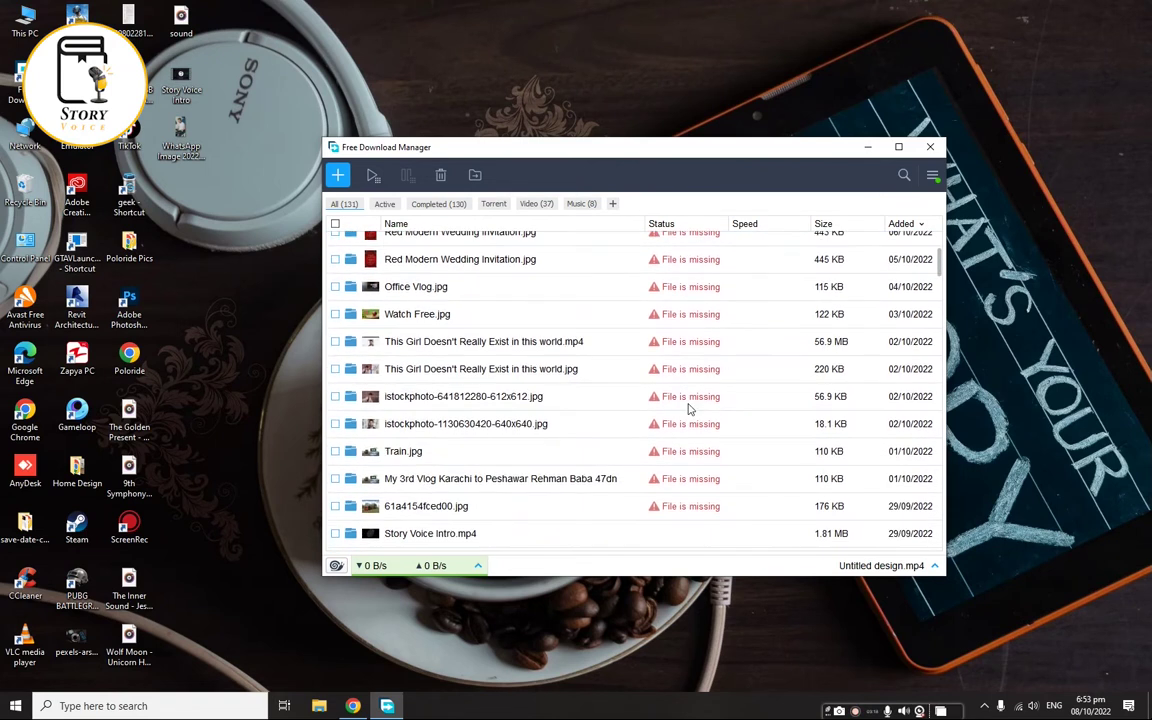
scroll(670, 360, down, 10)
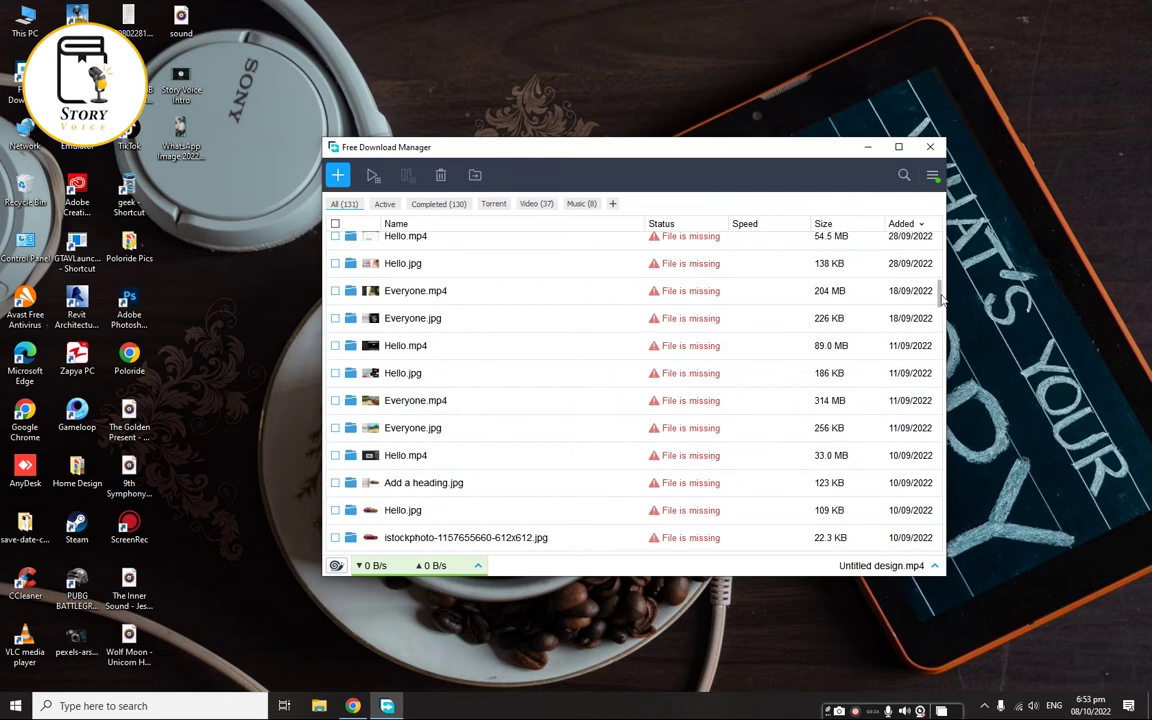
scroll(940, 297, up, 3)
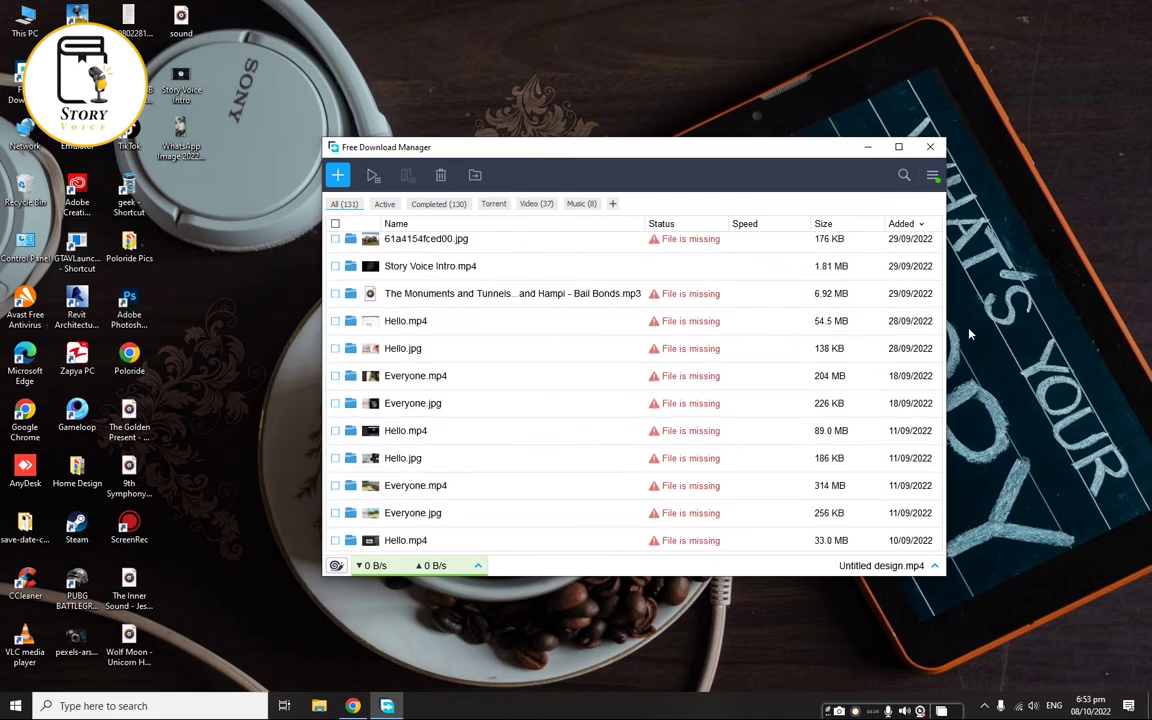
scroll(530, 386, down, 5)
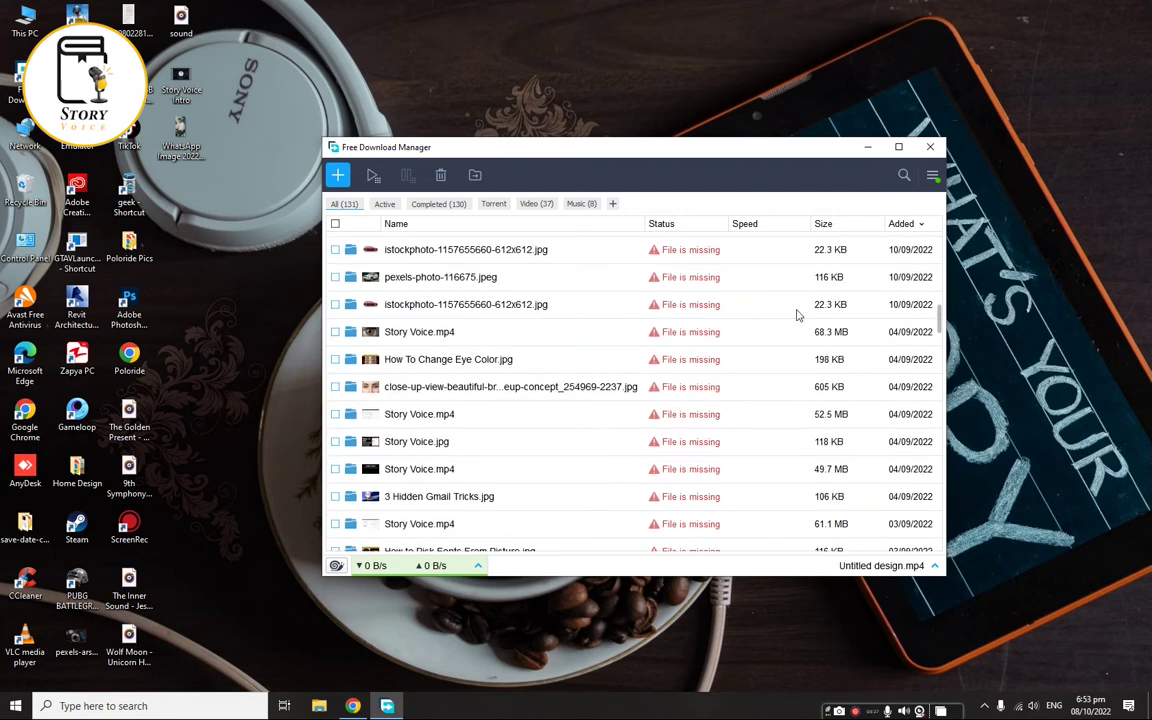
drag(940, 323, 940, 307)
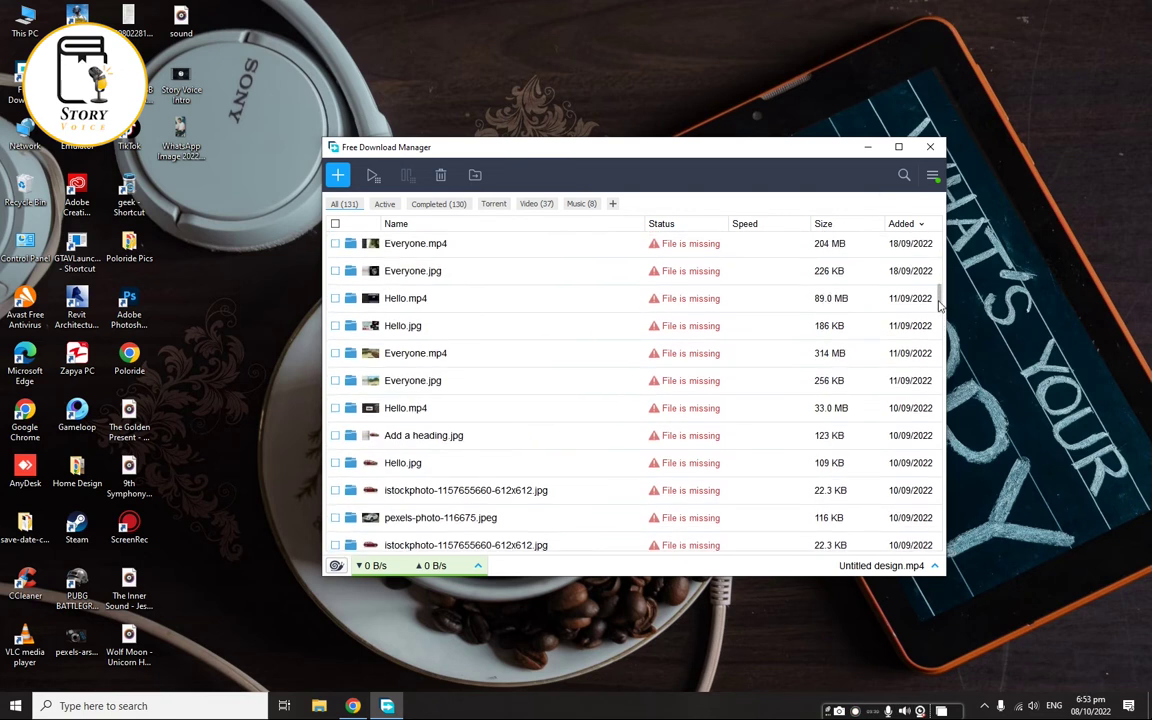
scroll(940, 307, down, 1)
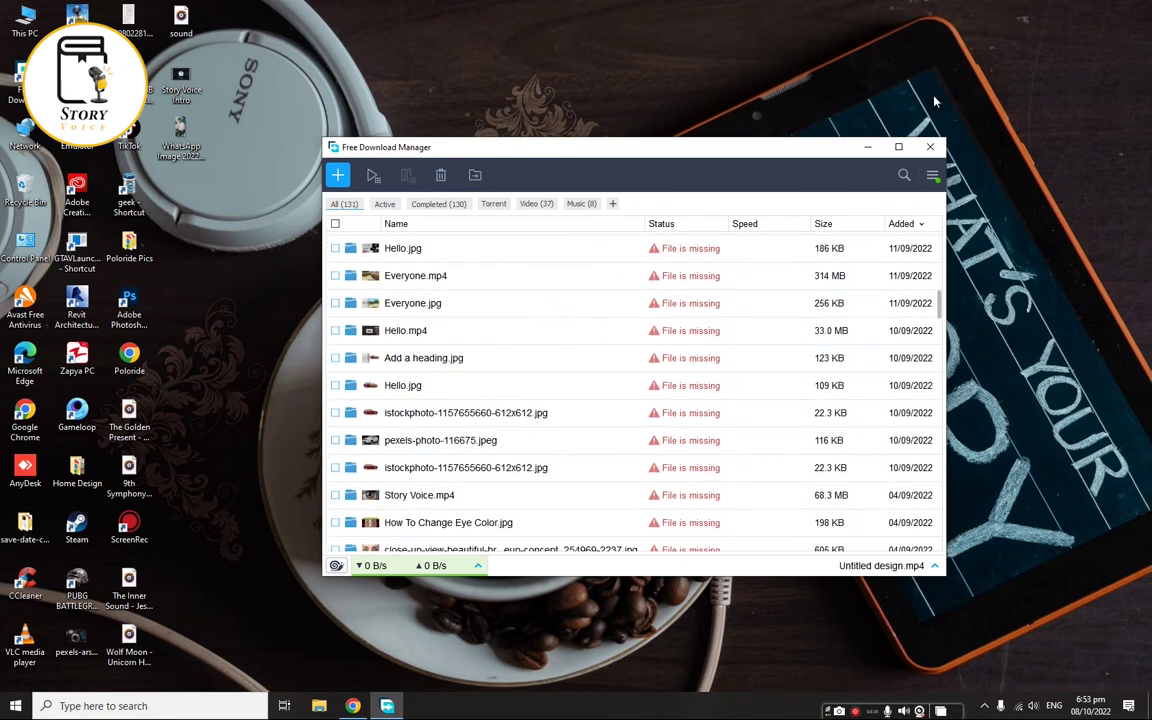
scroll(405, 480, up, 1)
- Switch back to Chrome and open the bookmarked Pexels free stock videos site from the Story Voice bookmarks in a new tab
click(354, 706)
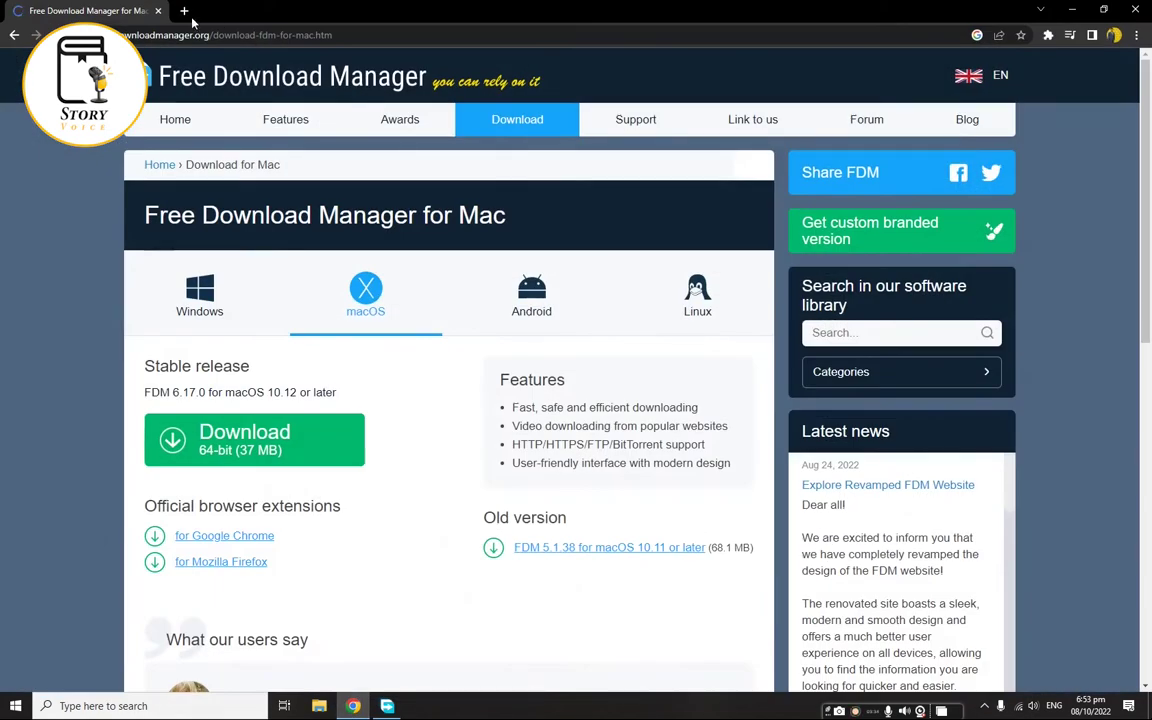
click(186, 12)
click(284, 37)
click(1102, 77)
click(1104, 58)
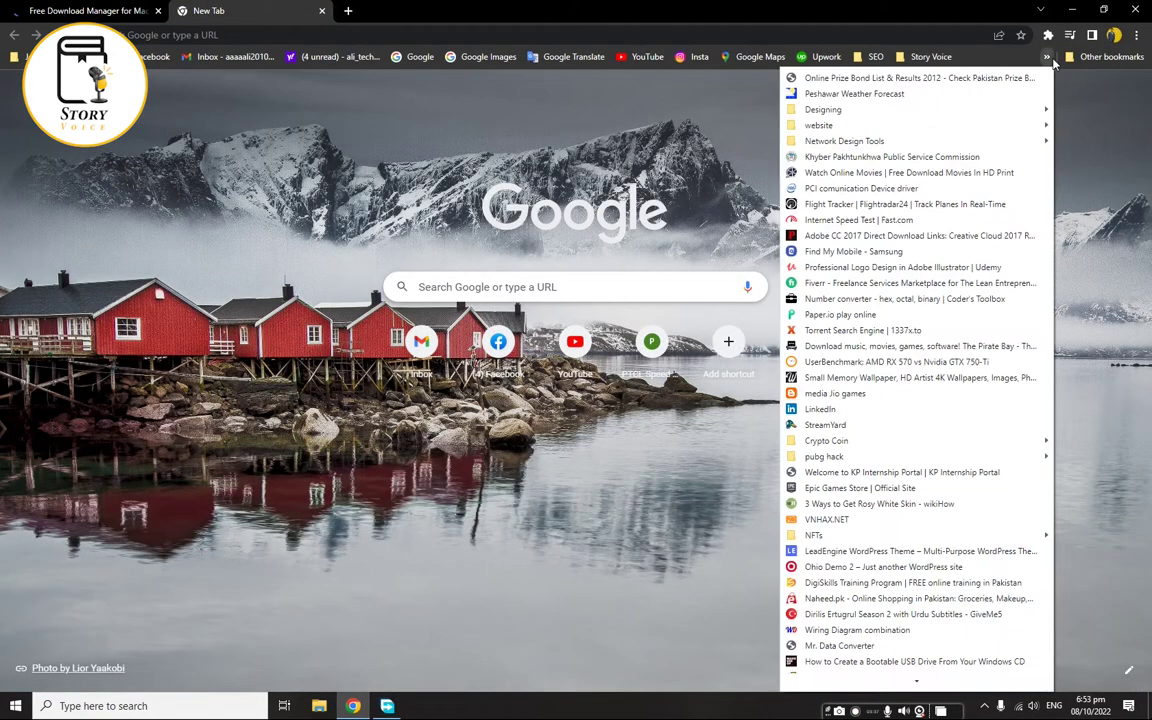
mouse_move(914, 57)
mouse_move(940, 93)
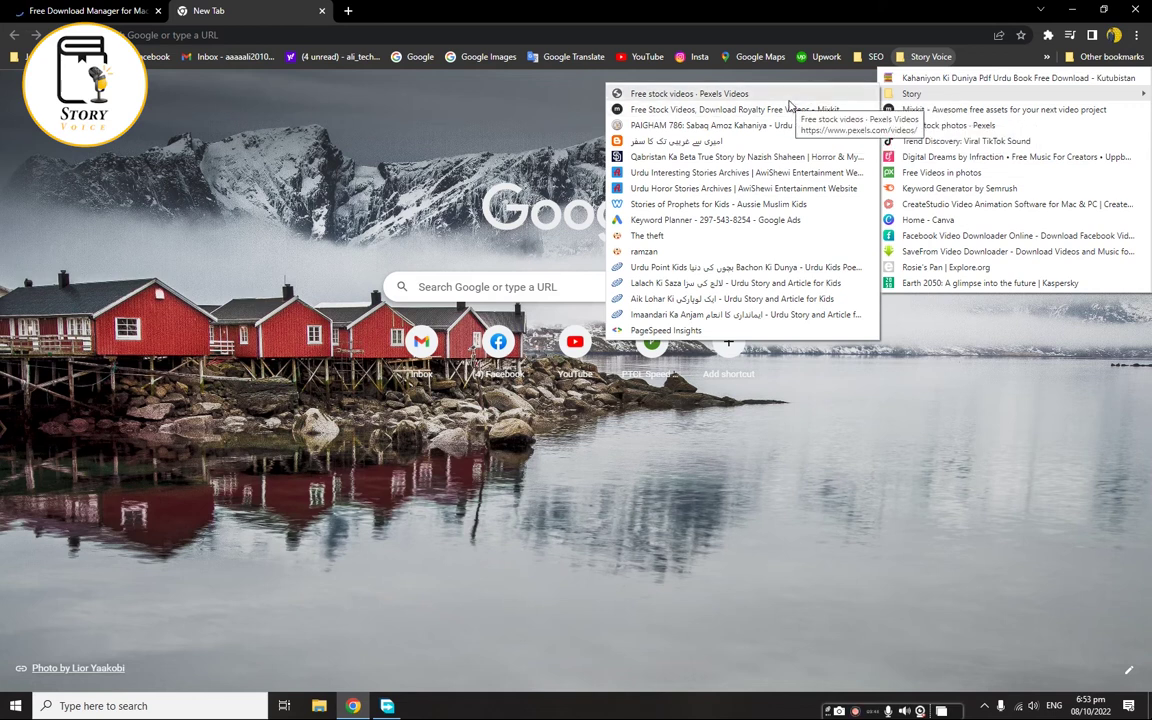
click(770, 94)
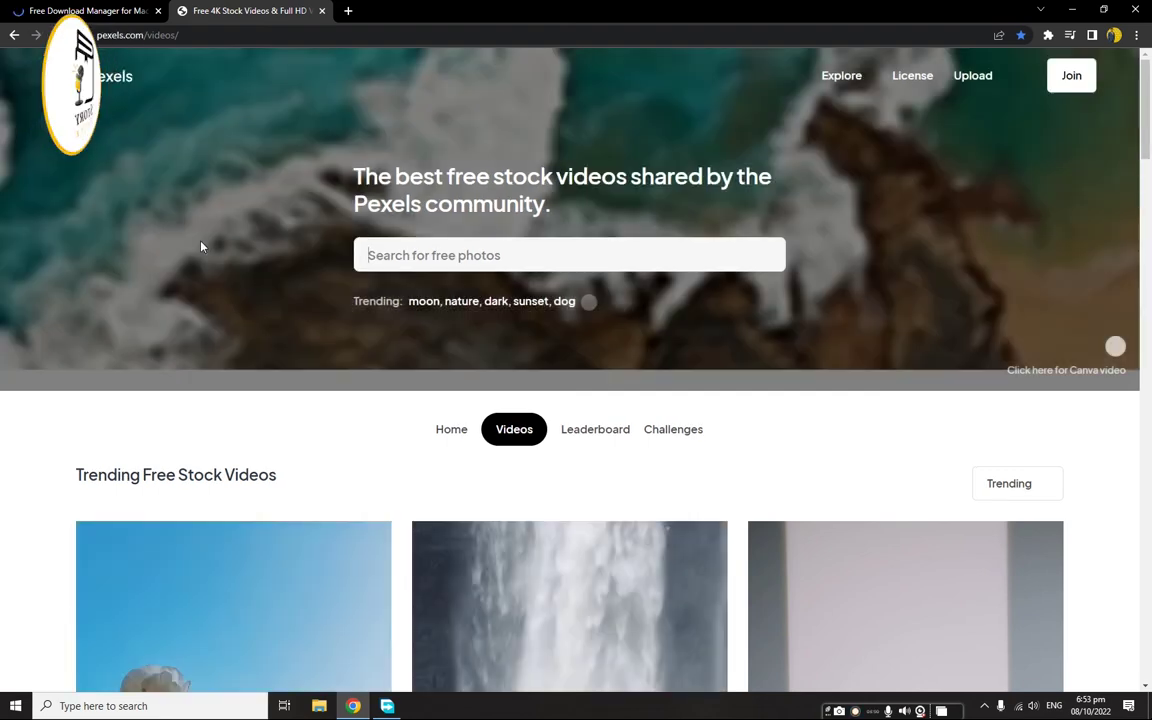
- Search the Pexels stock videos for "car"
click(448, 252)
text(car)
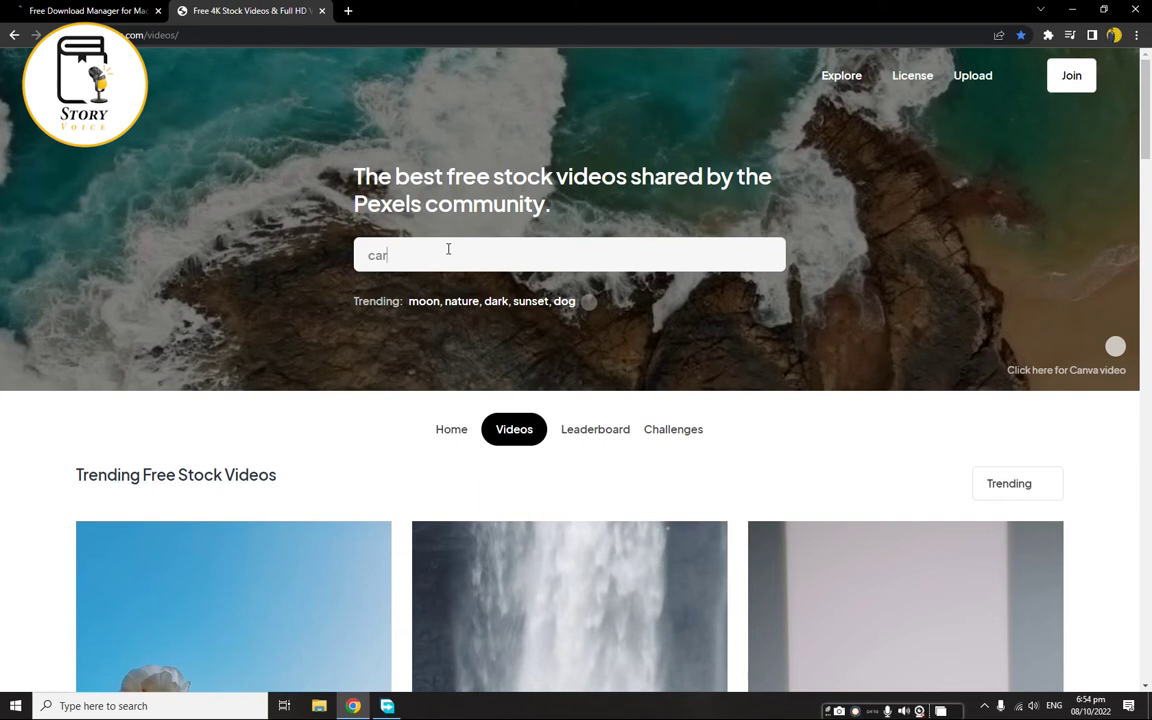
scroll(679, 362, down, 3)
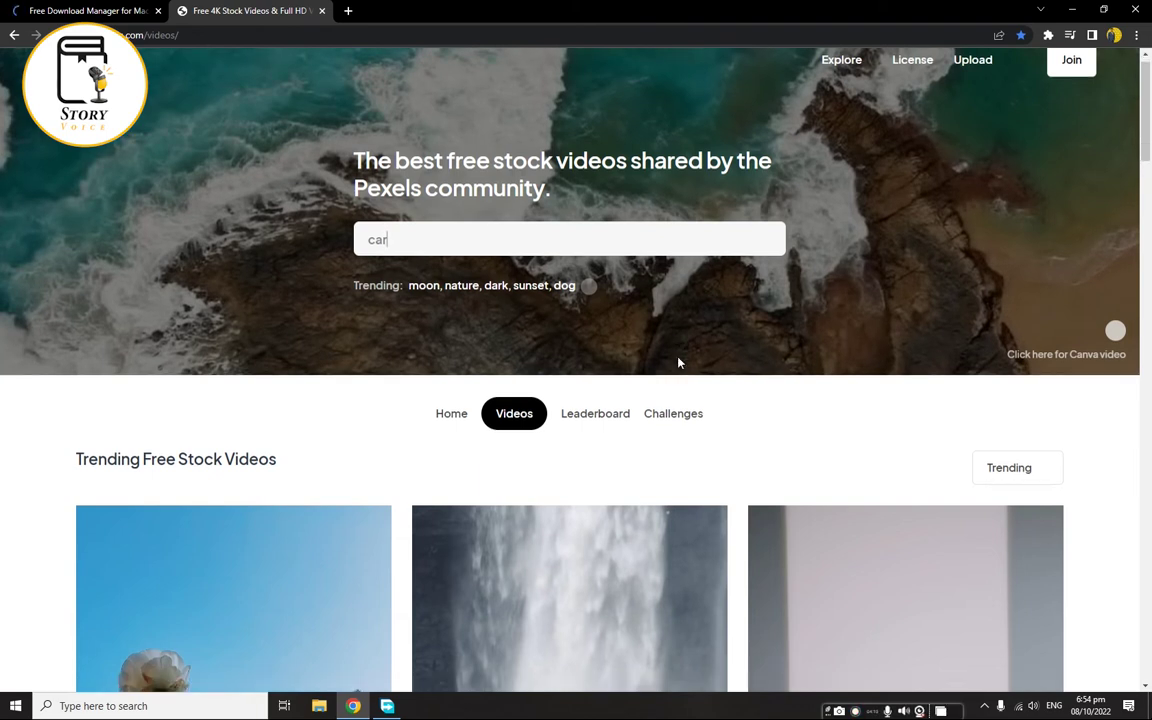
key(Return)
- Look through the trending stock videos and open the one of a person in an orange jacket walking to a waterfall
scroll(561, 329, down, 5)
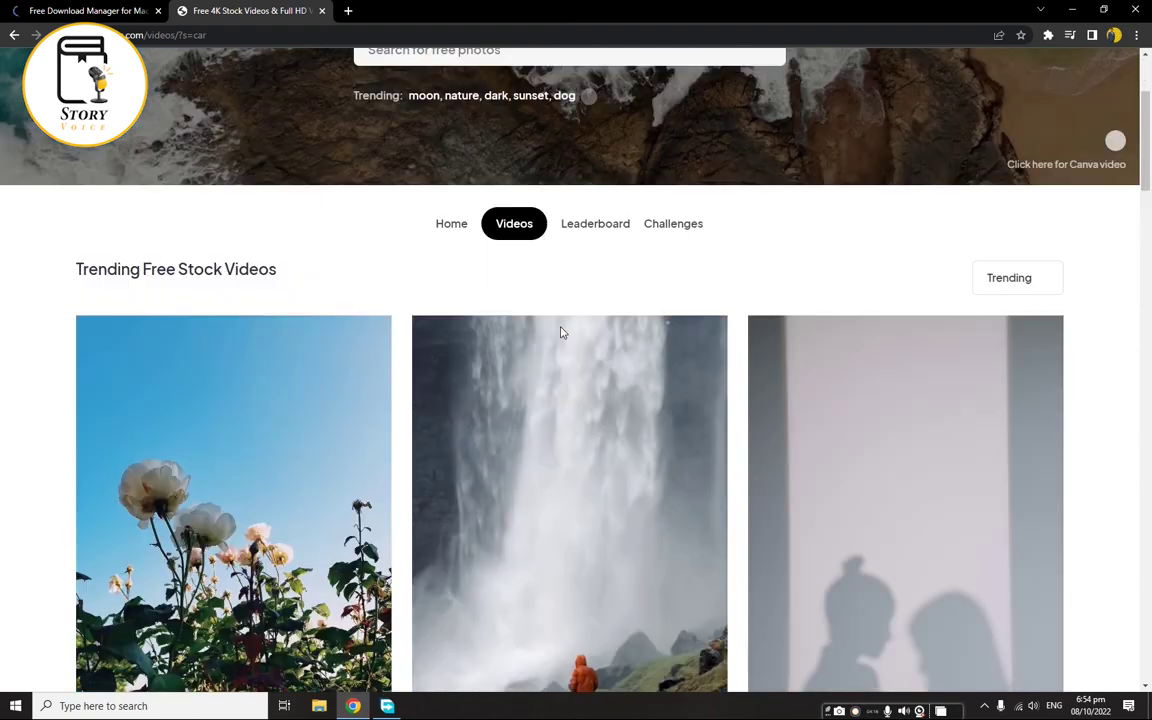
scroll(1150, 315, down, 1)
scroll(1150, 315, up, 6)
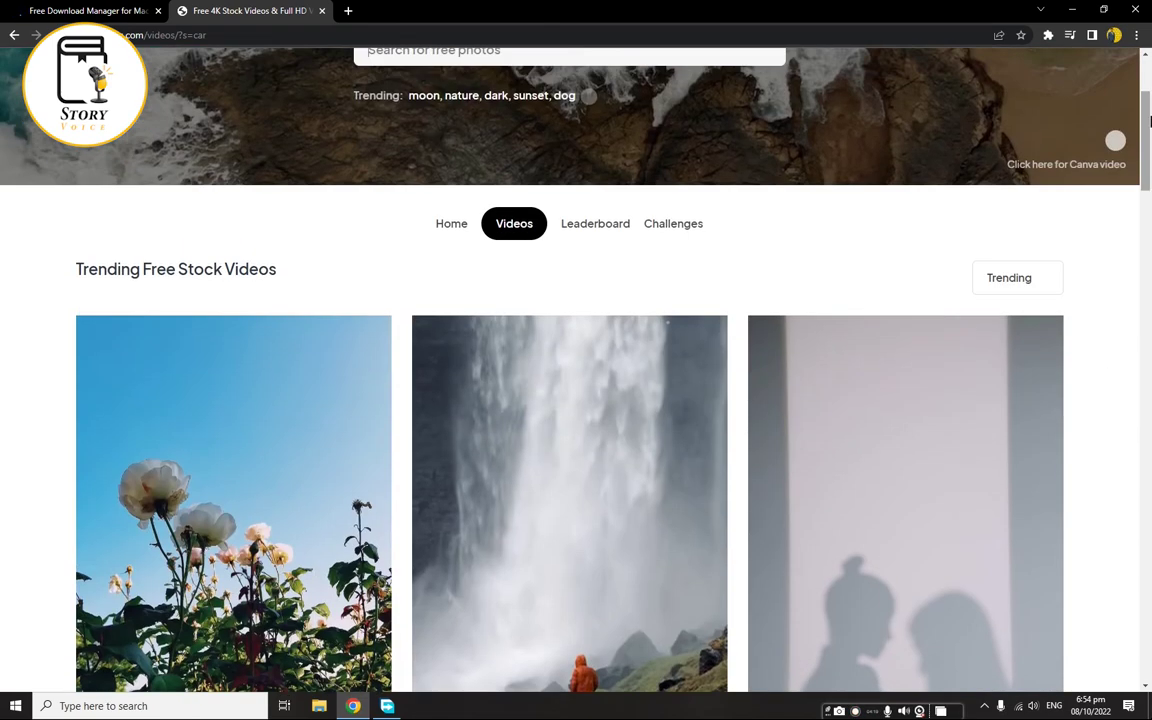
drag(1150, 121, 1150, 152)
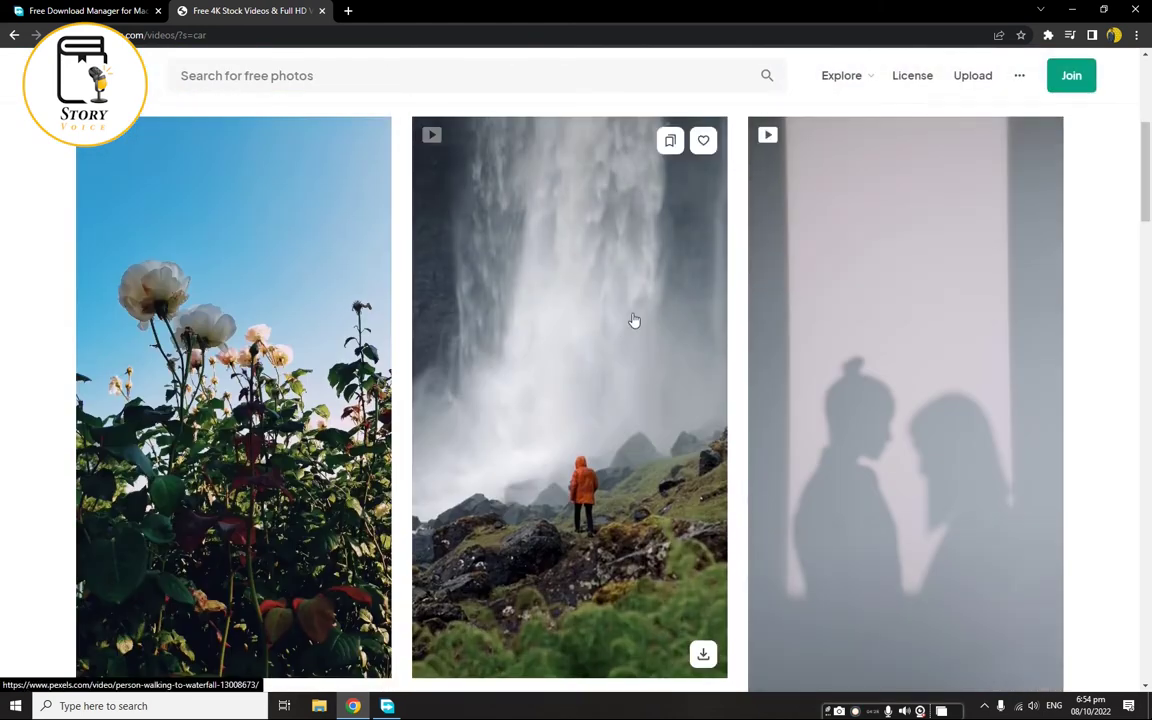
click(602, 292)
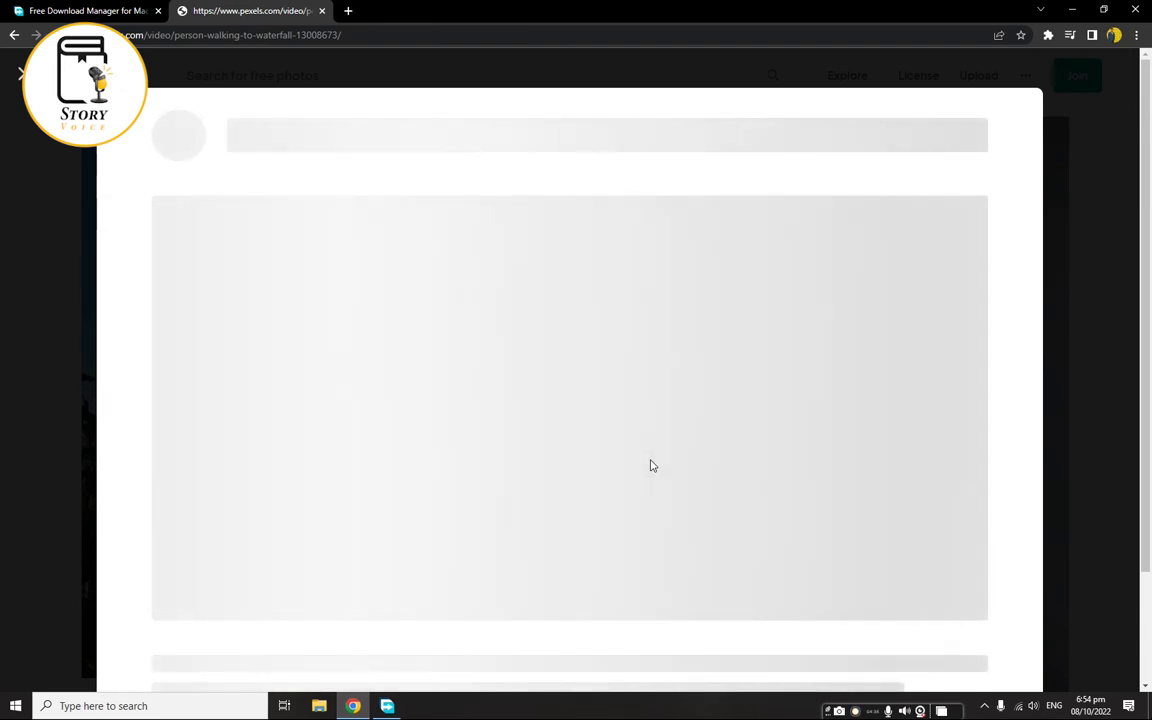
- Check the available download sizes and start the free download of the waterfall video
scroll(656, 409, down, 2)
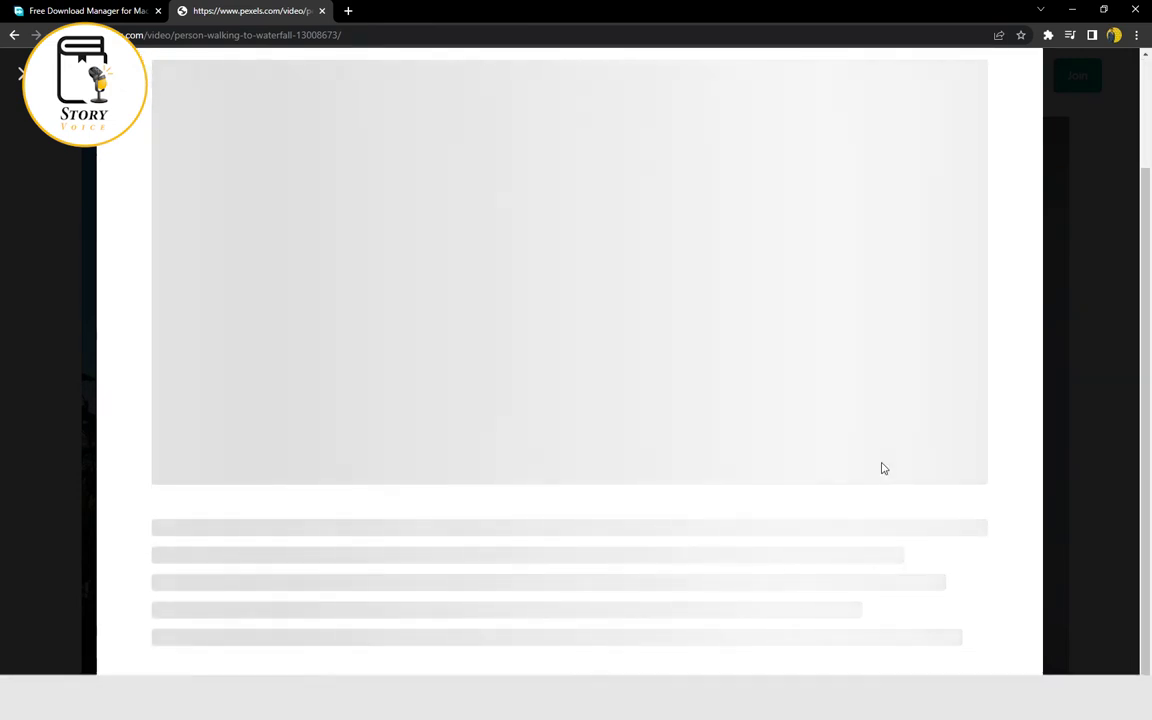
scroll(882, 468, up, 2)
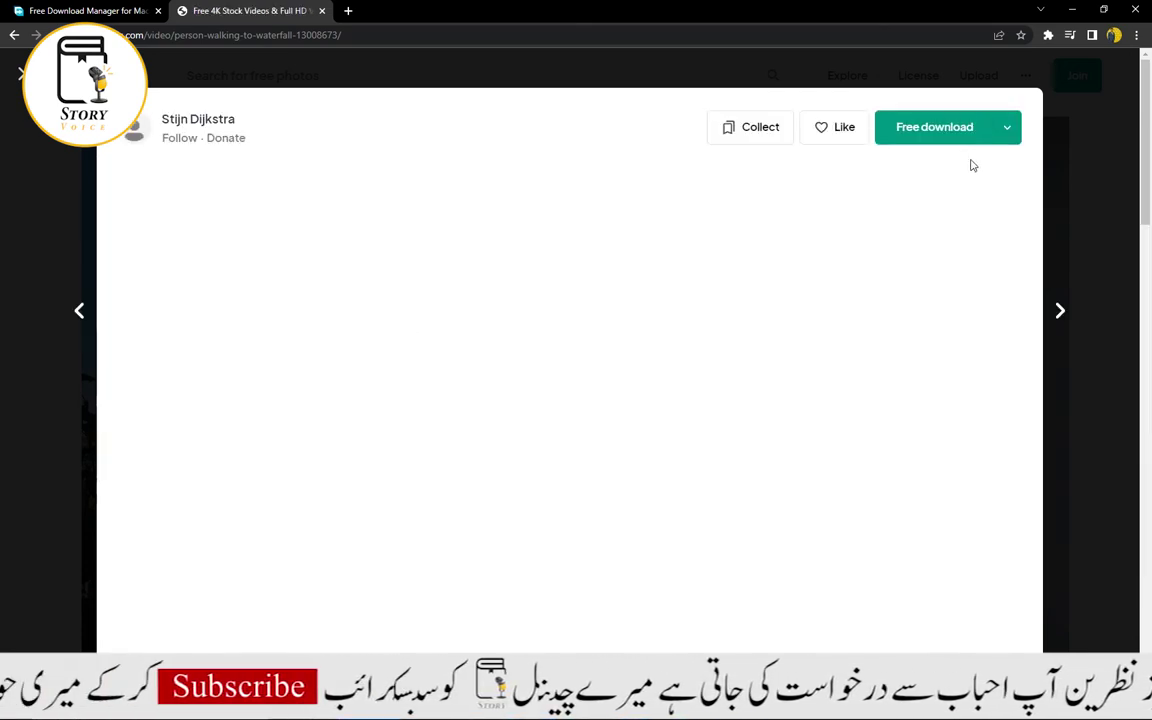
click(1009, 128)
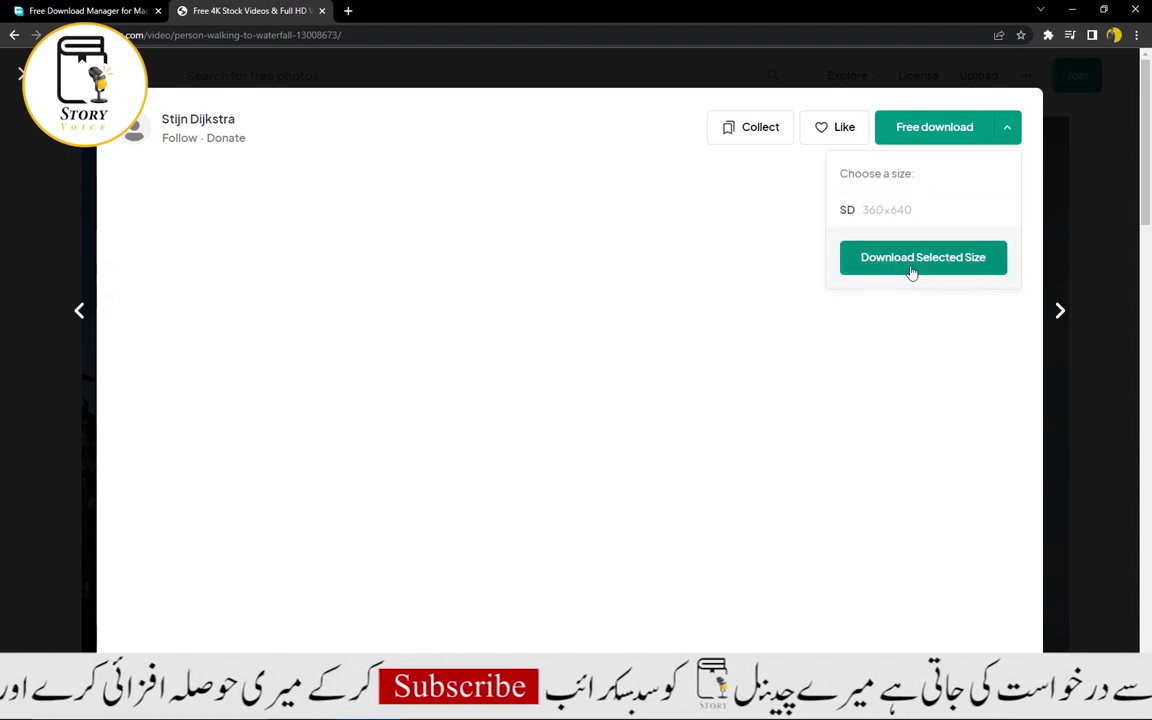
click(1029, 152)
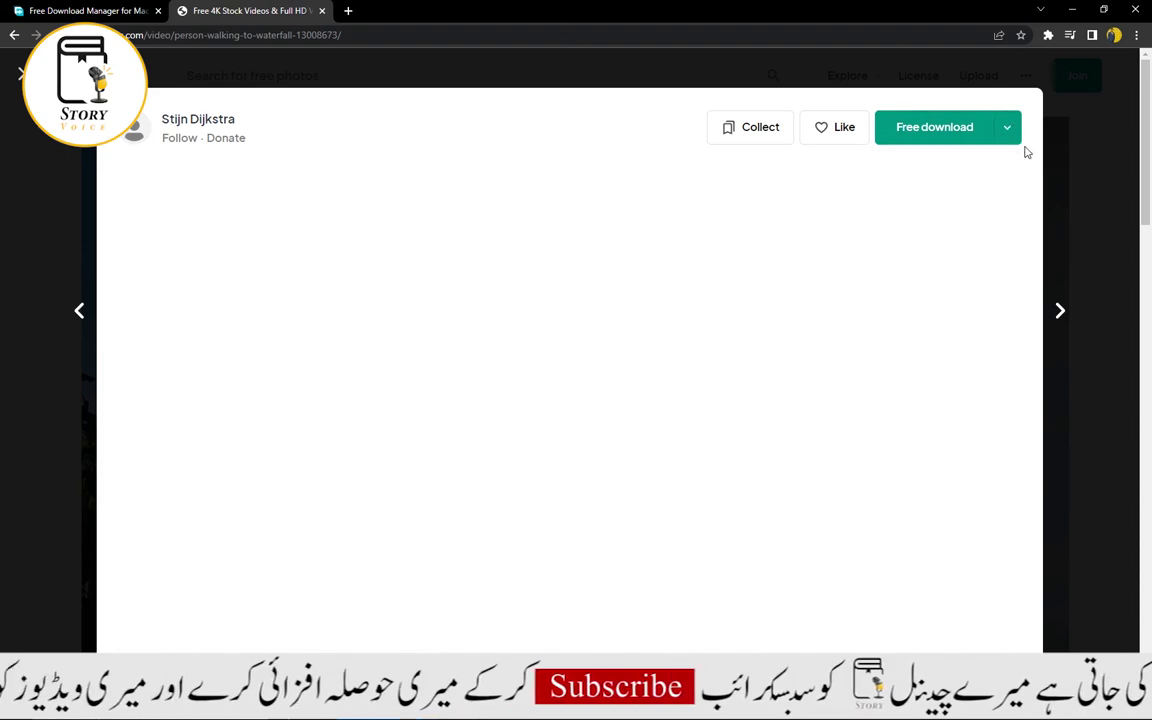
click(946, 131)
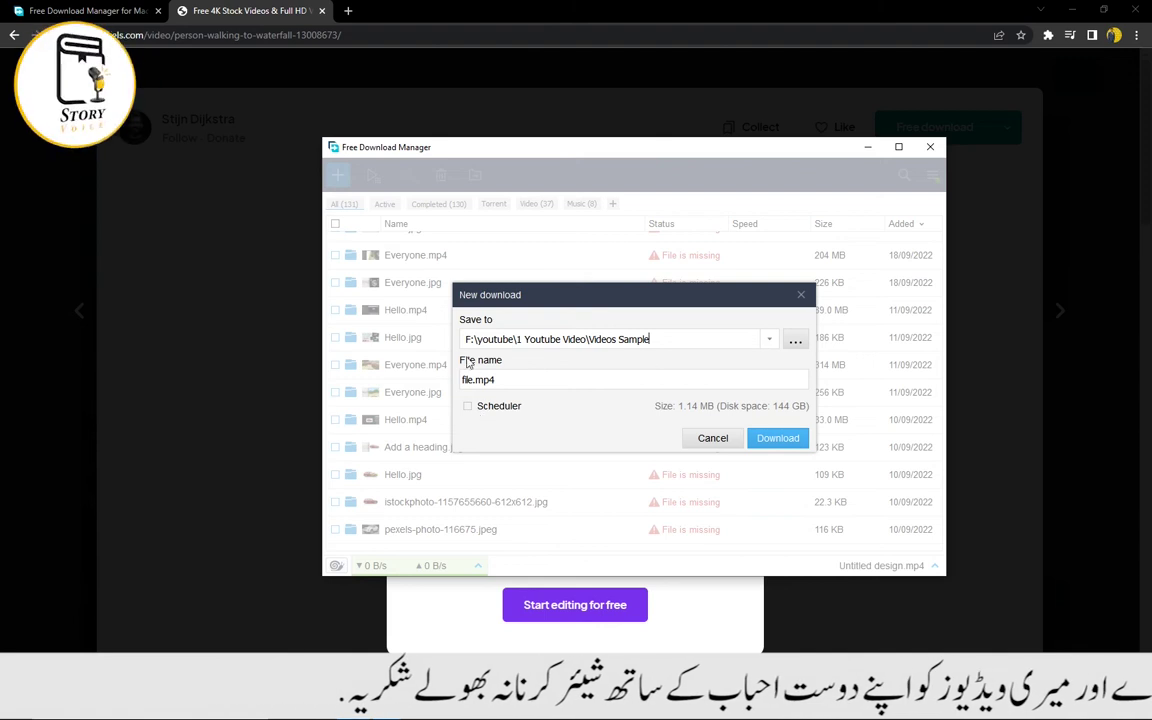
- Set the Desktop as the save folder for file.mp4 and start the download
click(792, 341)
click(378, 297)
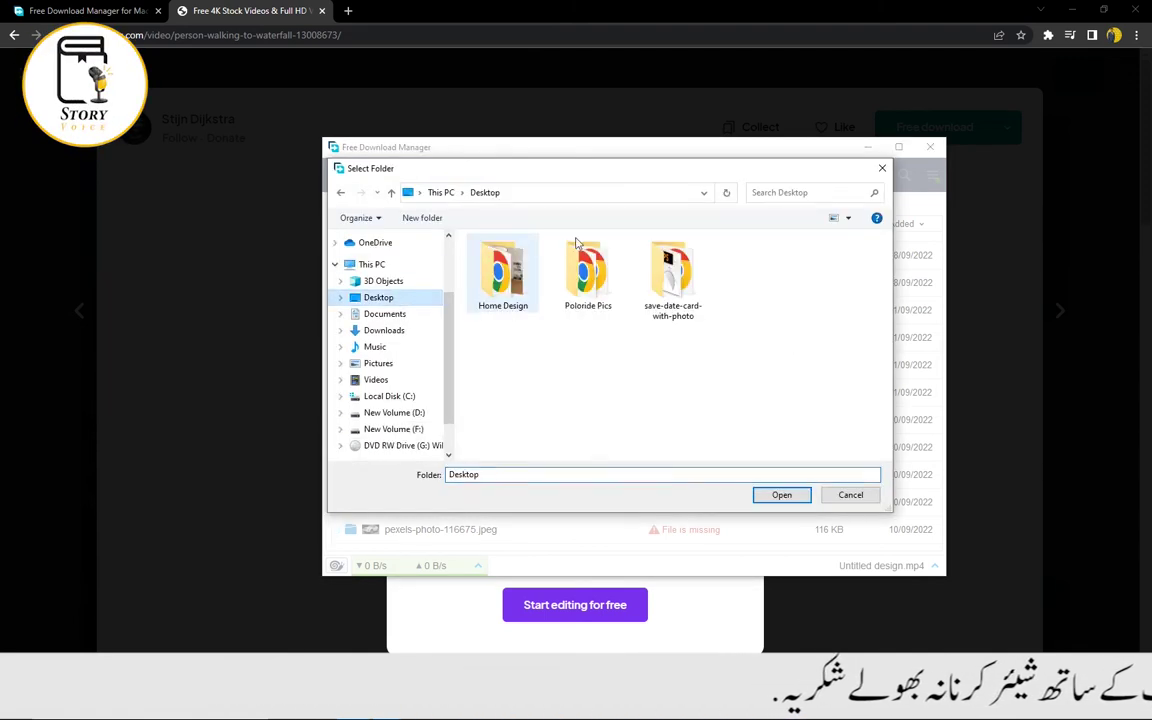
click(784, 496)
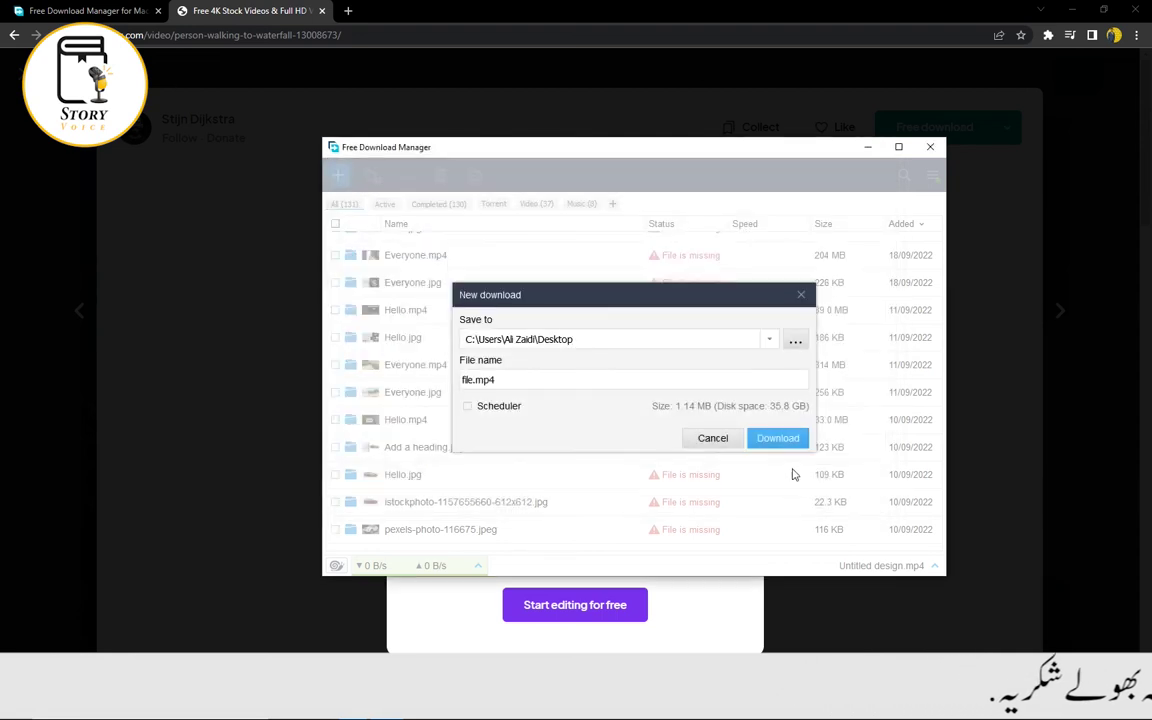
click(779, 438)
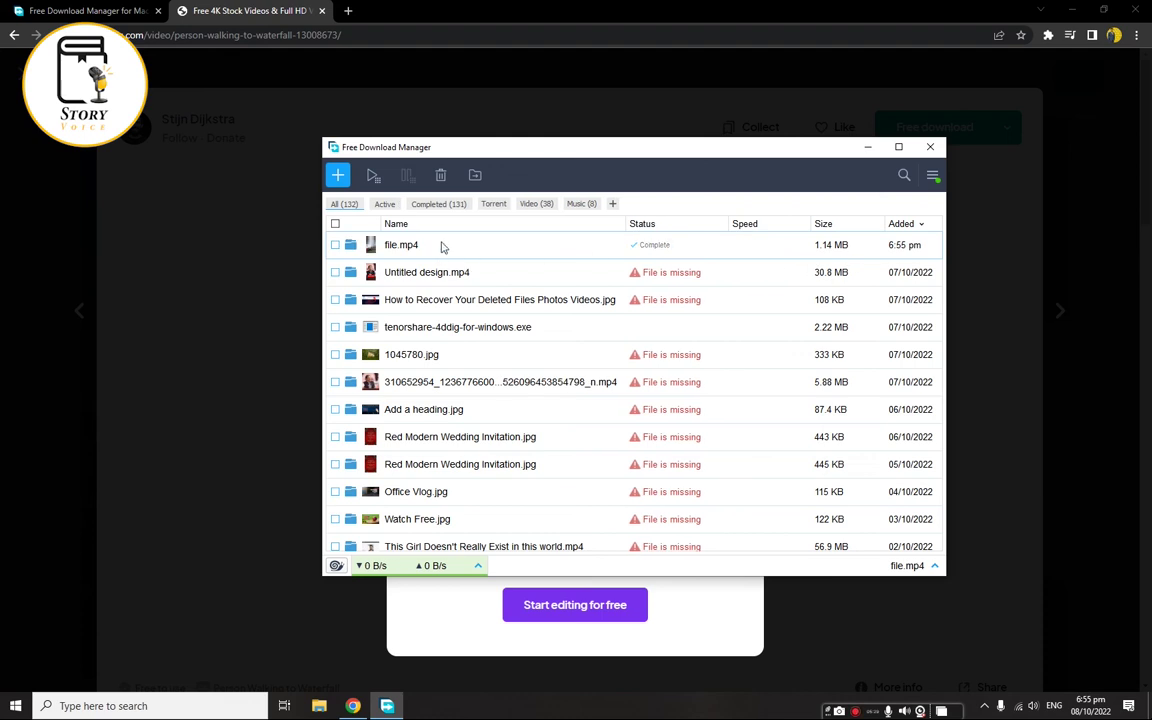
- Play the downloaded file.mp4 from its containing folder in VLC media player, and return to the download list
click(385, 250)
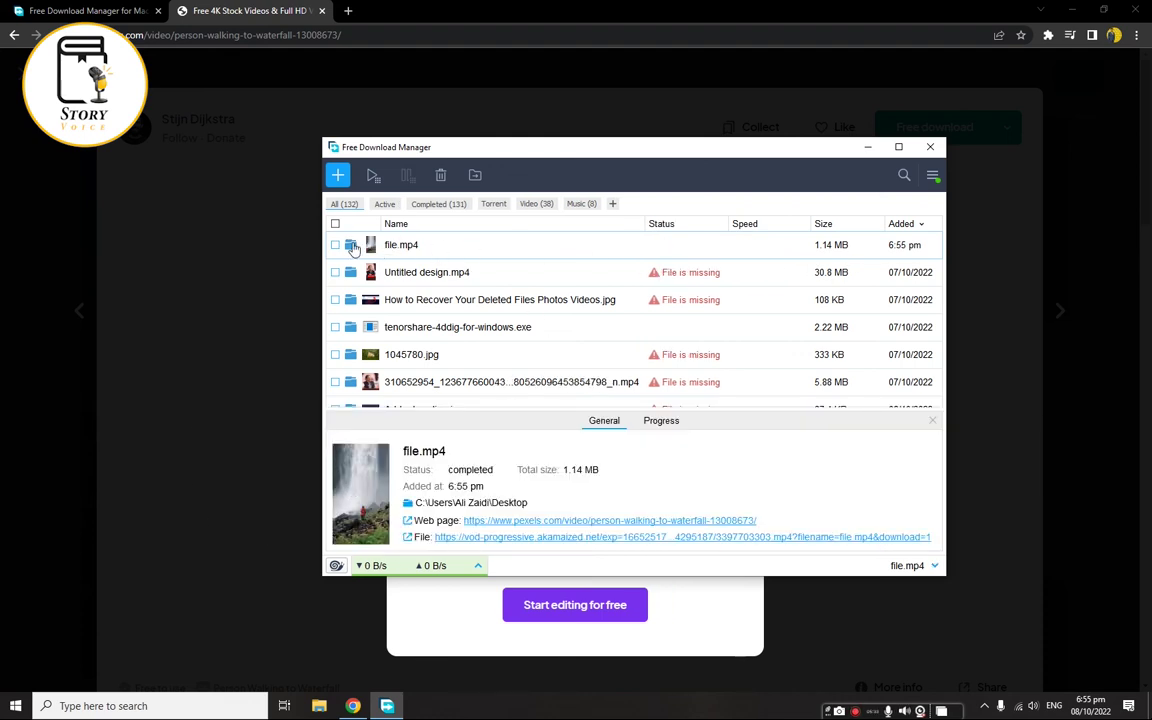
click(351, 246)
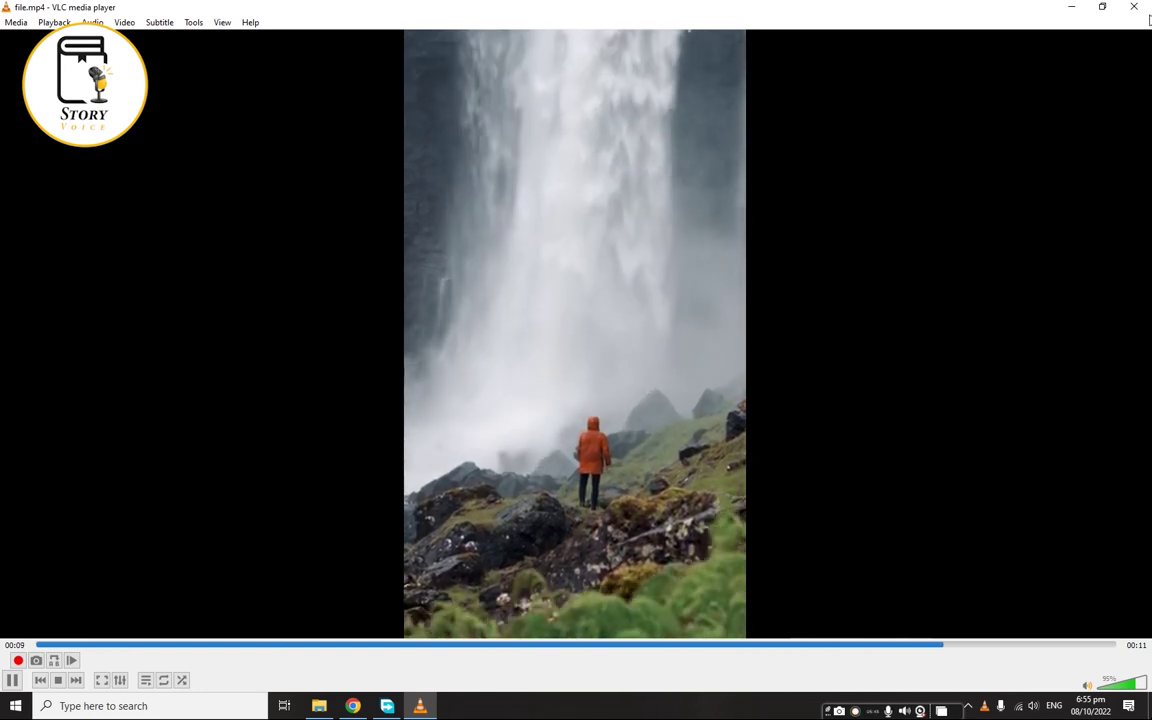
click(1142, 7)
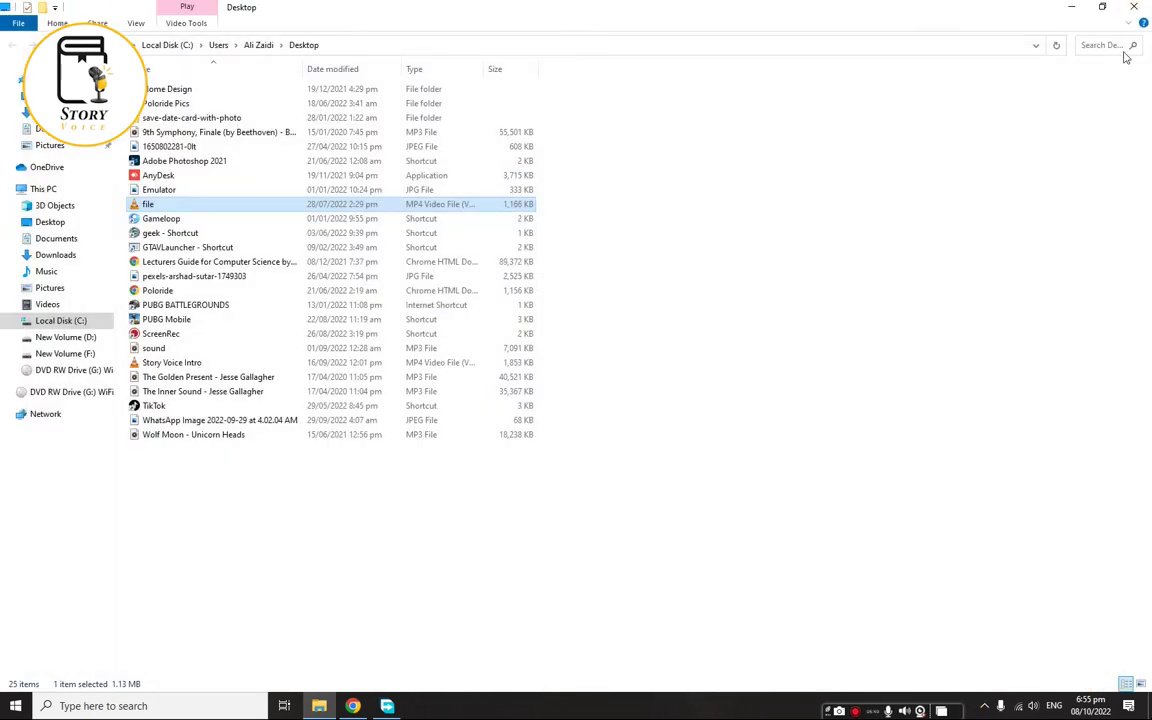
click(1131, 9)
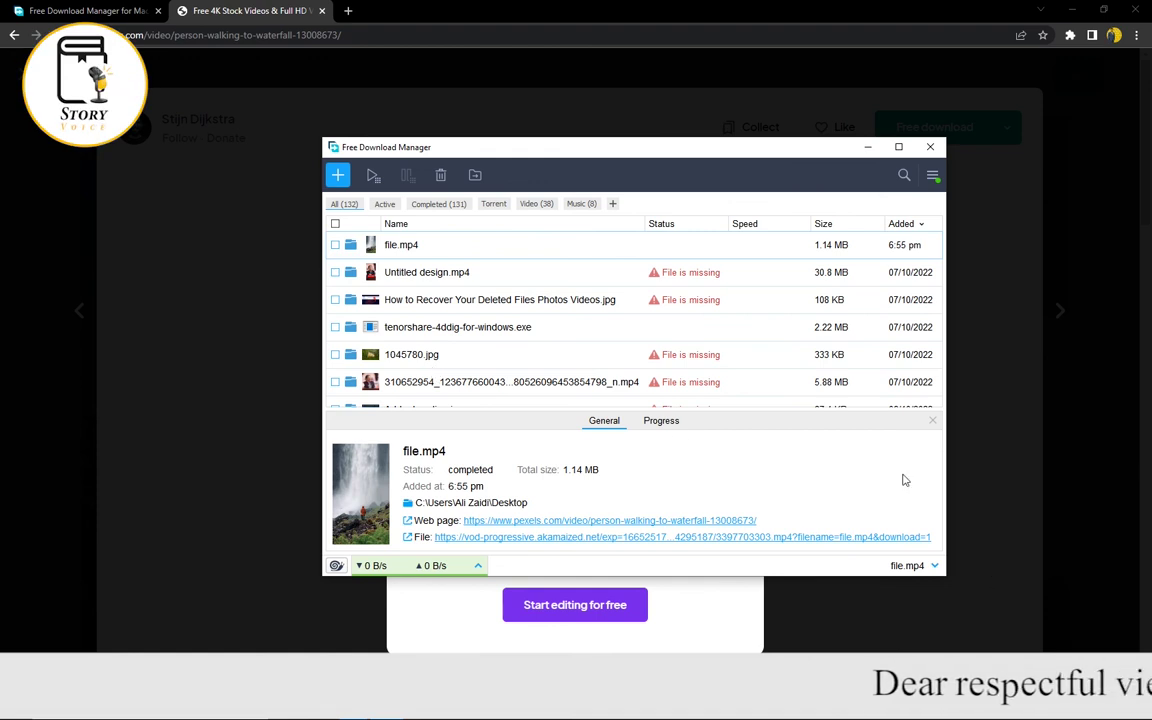
drag(741, 155, 658, 199)
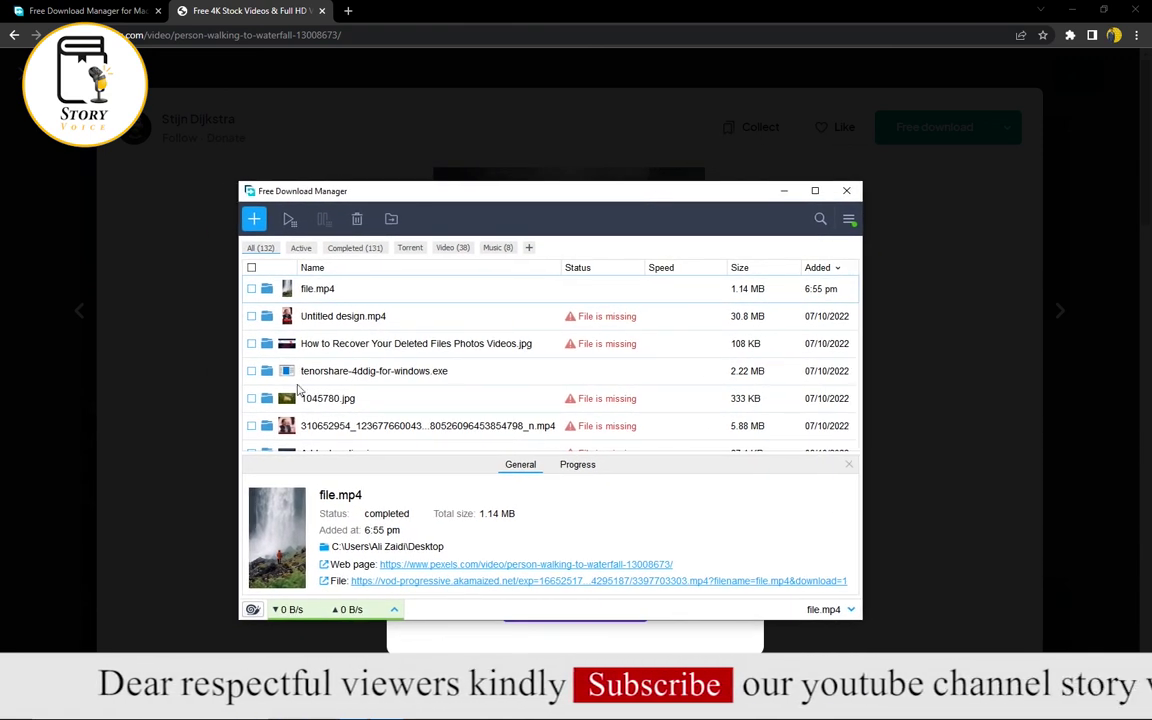